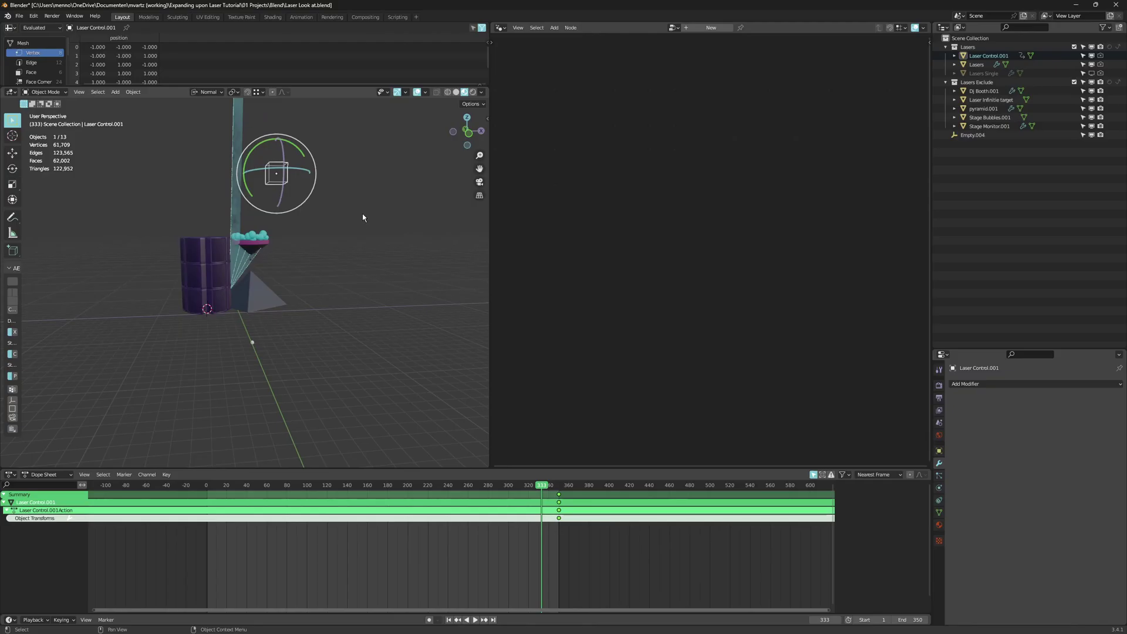
# Try to move the Laser Control.001 cube in the viewport
pyautogui.press('g')
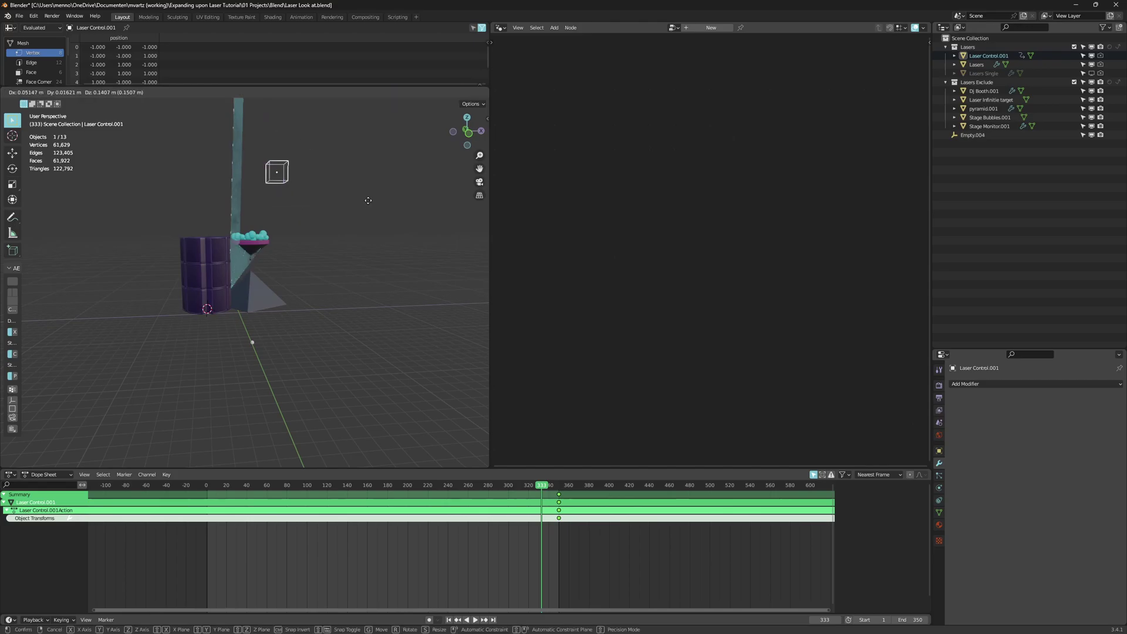
pyautogui.press('Escape')
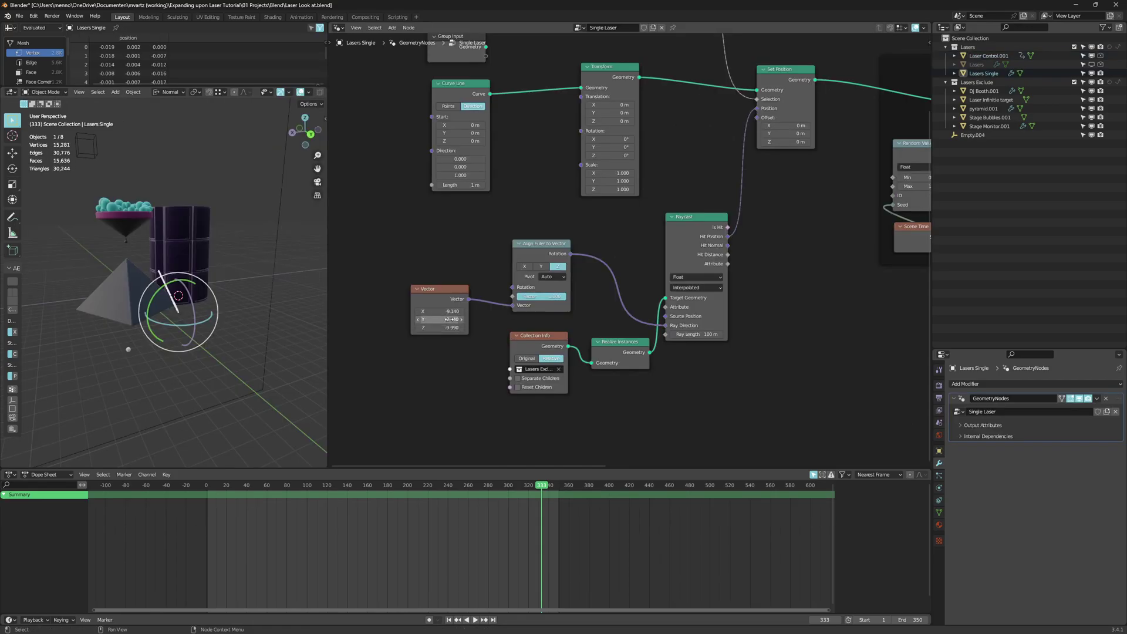
# Adjust the Y and X components of the Vector node that feeds Align Euler to Vector to re-aim the single laser
pyautogui.moveTo(437, 320); pyautogui.dragTo(378, 320)
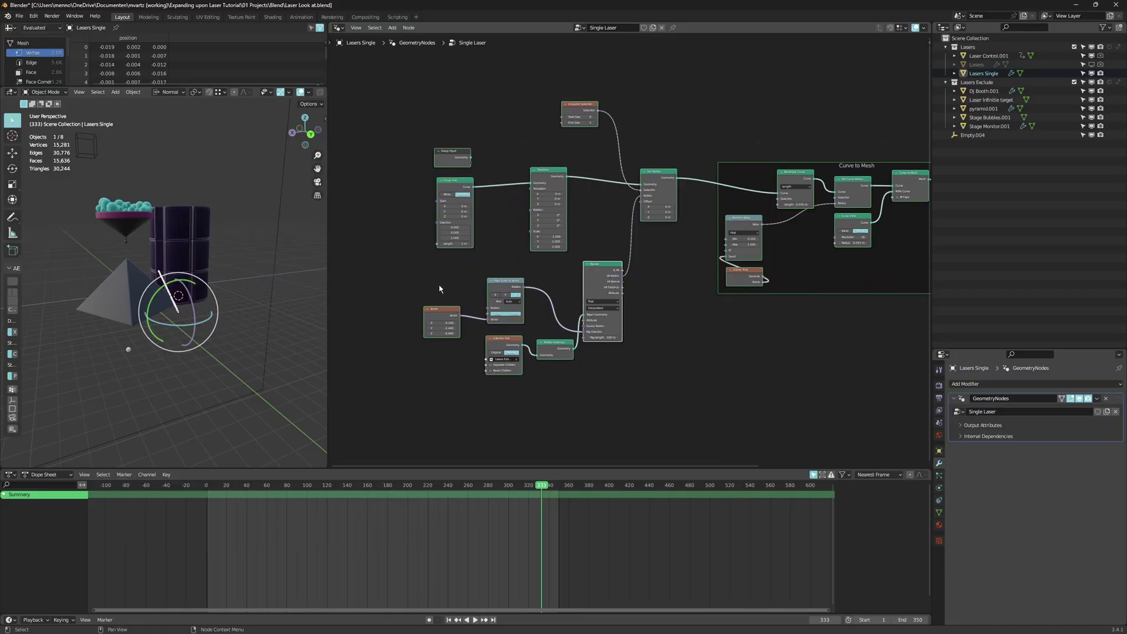
pyautogui.scroll(4, 436, 312)
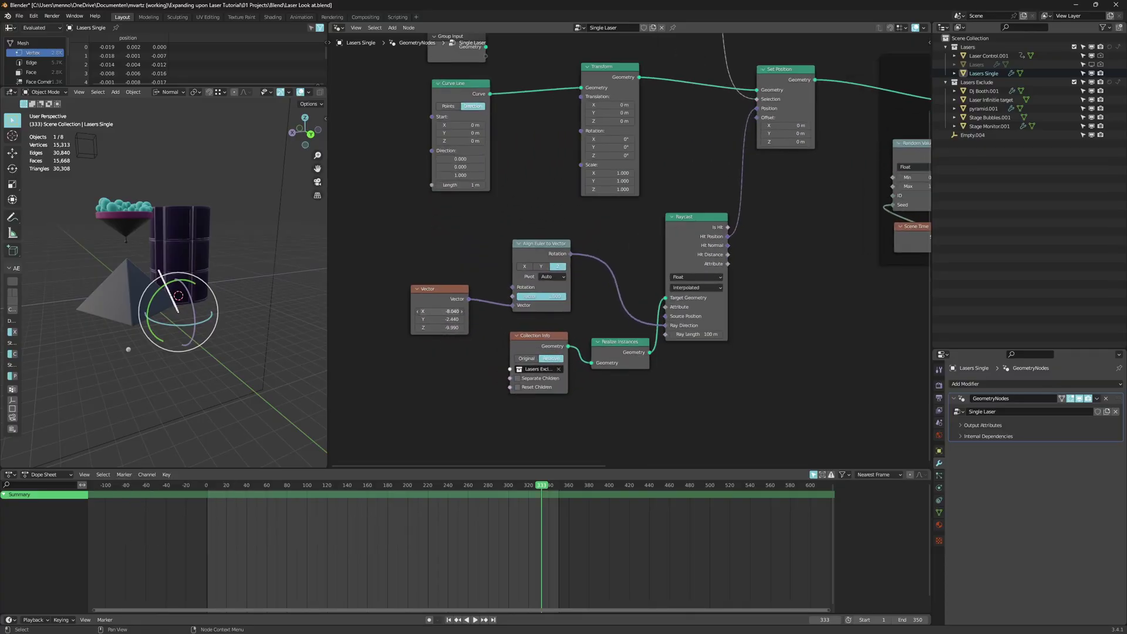
pyautogui.moveTo(439, 317); pyautogui.dragTo(411, 317)
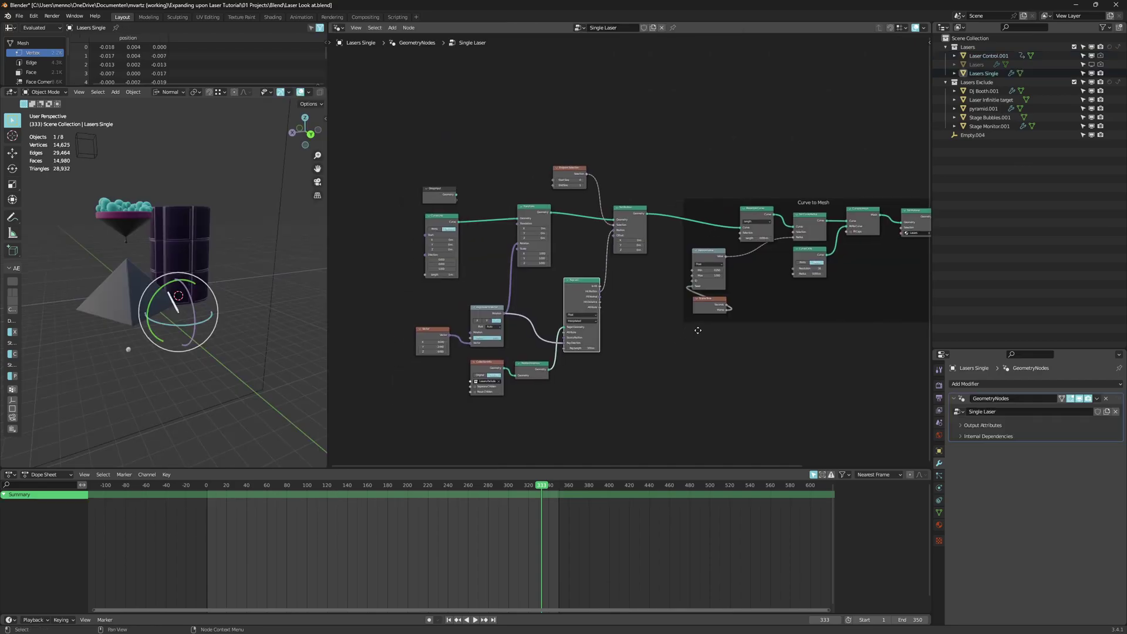
# Reposition the Vector and Align Euler to Vector nodes to tidy the Single Laser node tree
pyautogui.moveTo(385, 403); pyautogui.dragTo(582, 361, button='middle')
pyautogui.moveTo(525, 250); pyautogui.dragTo(657, 351)
pyautogui.moveTo(614, 288); pyautogui.dragTo(590, 297)
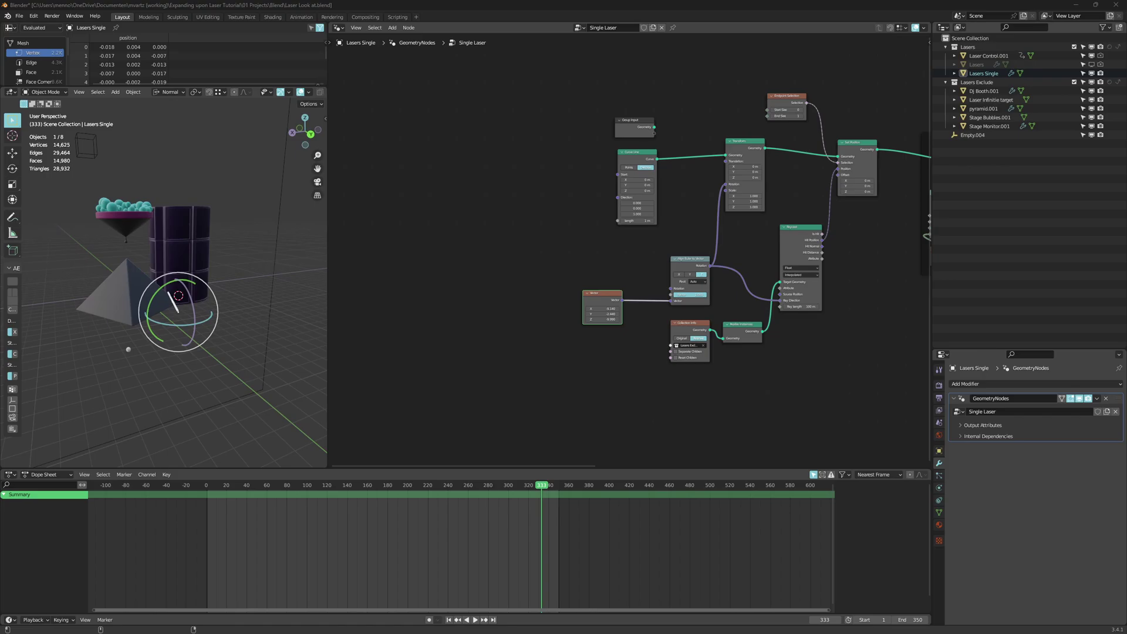
pyautogui.moveTo(672, 267); pyautogui.dragTo(671, 264)
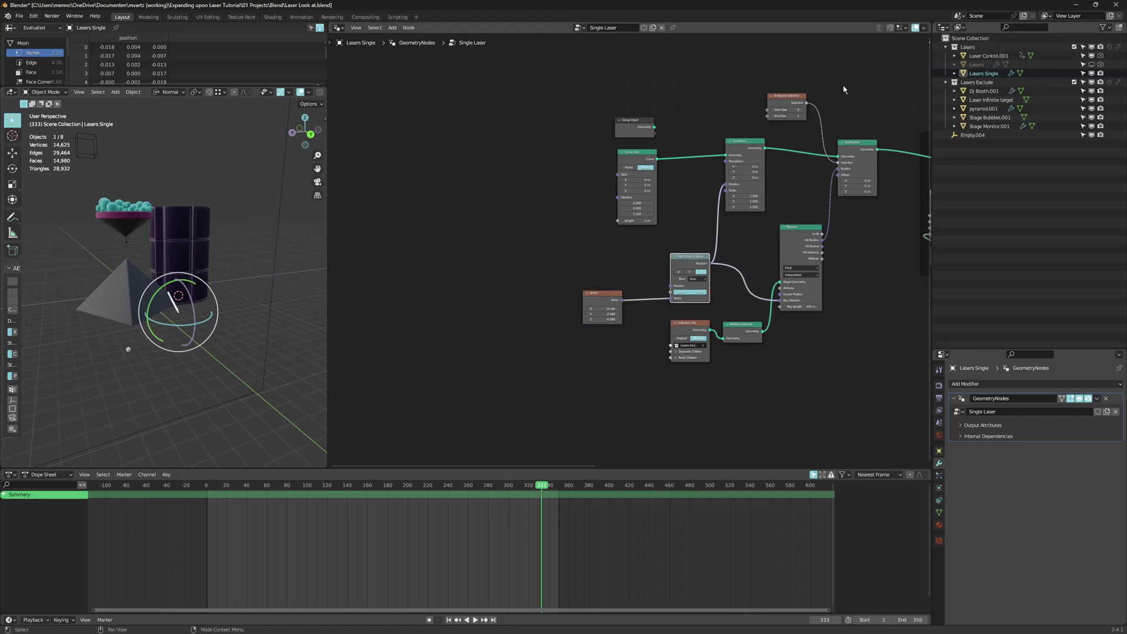
# Pin the Single Laser node tree and bring Laser Control.001 into it as an Object Info node beside the Vector node
pyautogui.click(995, 56)
pyautogui.click(989, 73)
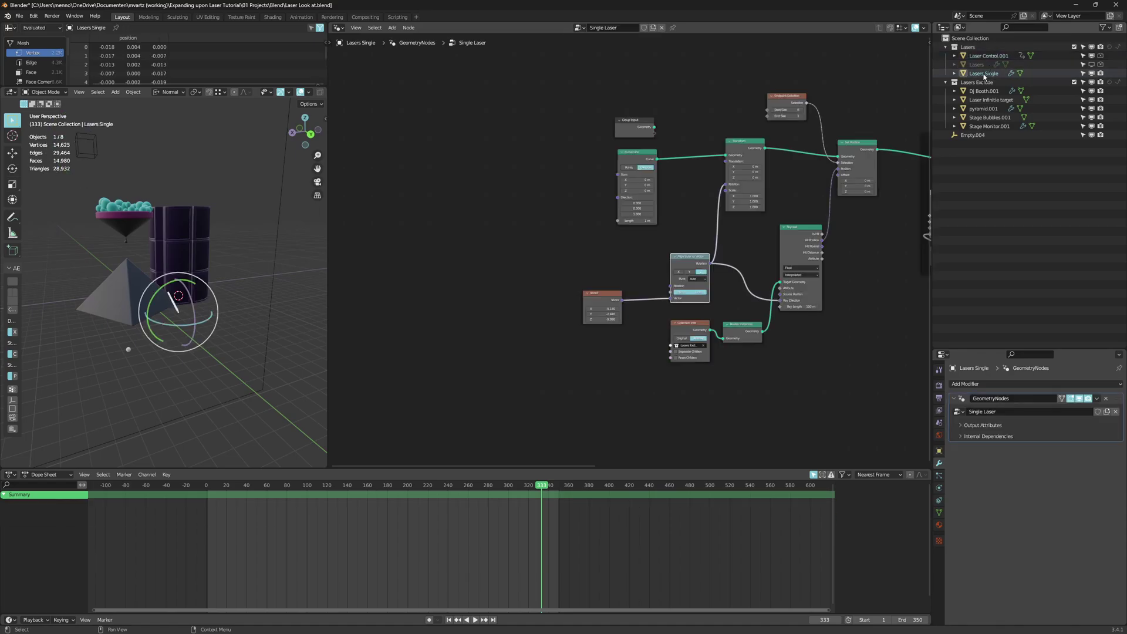
pyautogui.click(673, 27)
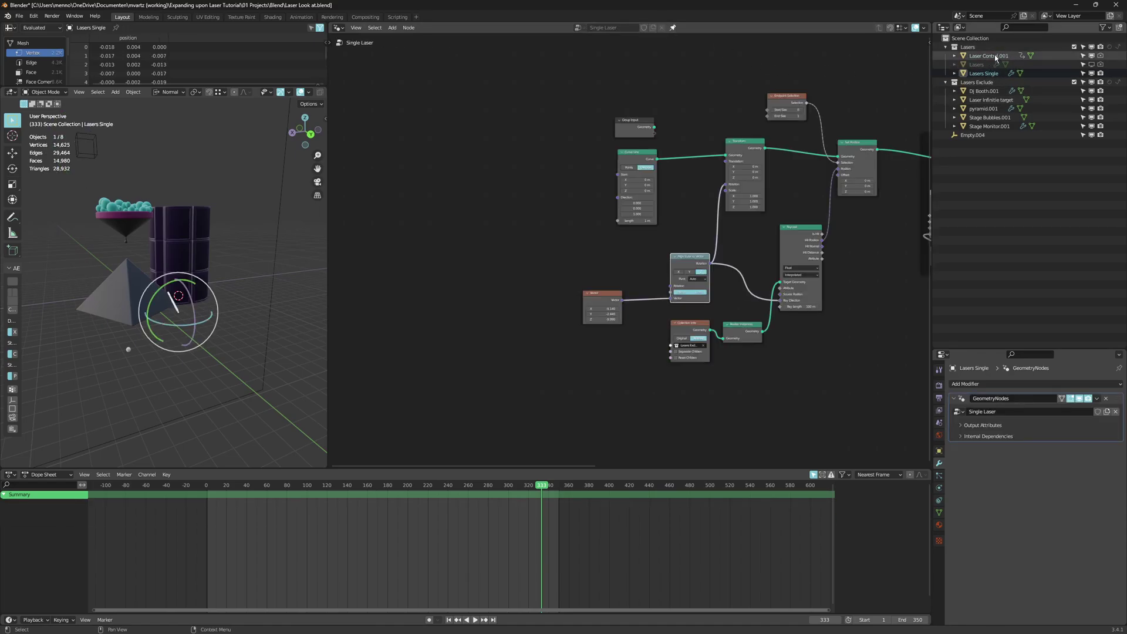
pyautogui.moveTo(995, 56); pyautogui.dragTo(434, 305)
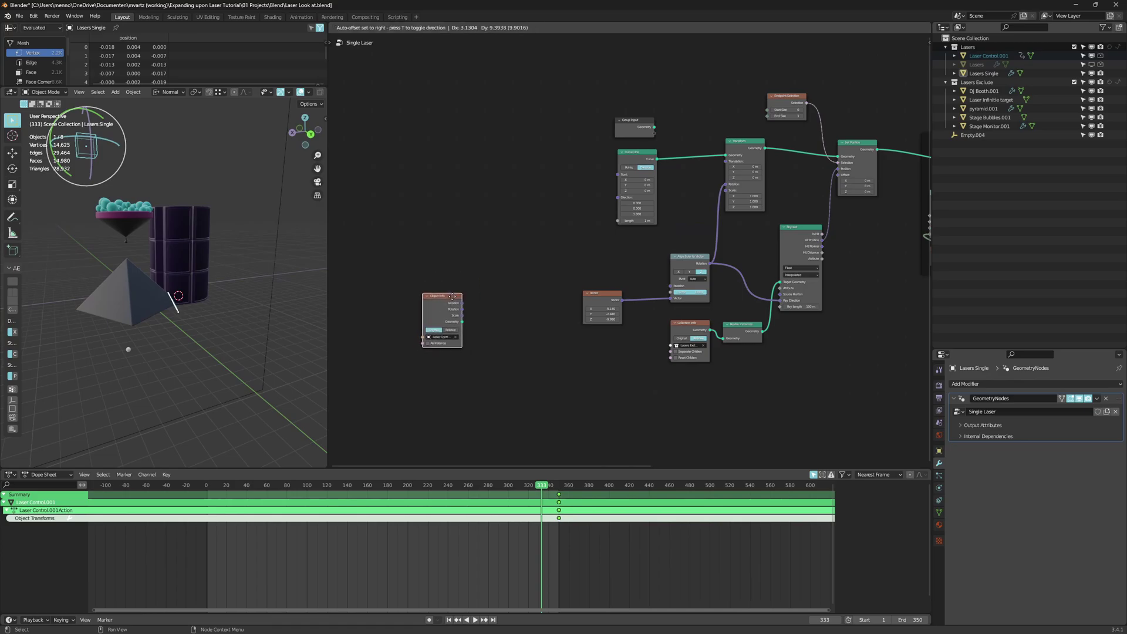
pyautogui.click(94, 152)
pyautogui.click(94, 152)
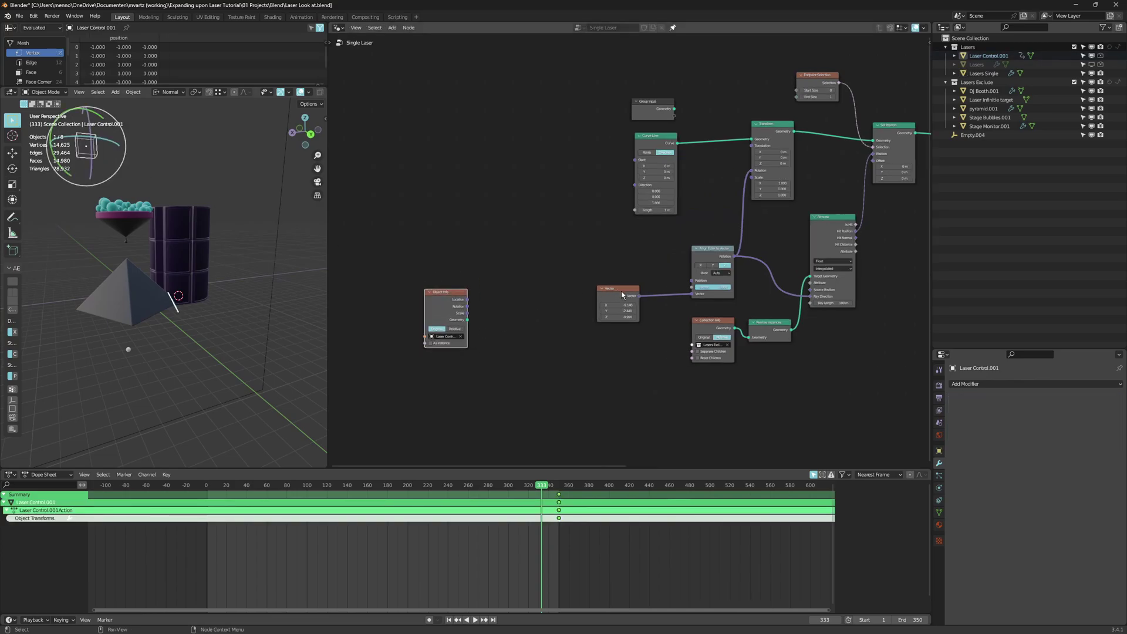
# Delete the Vector node and try linking Object Info's Location to the Vector input of Align Euler to Vector
pyautogui.press('x')
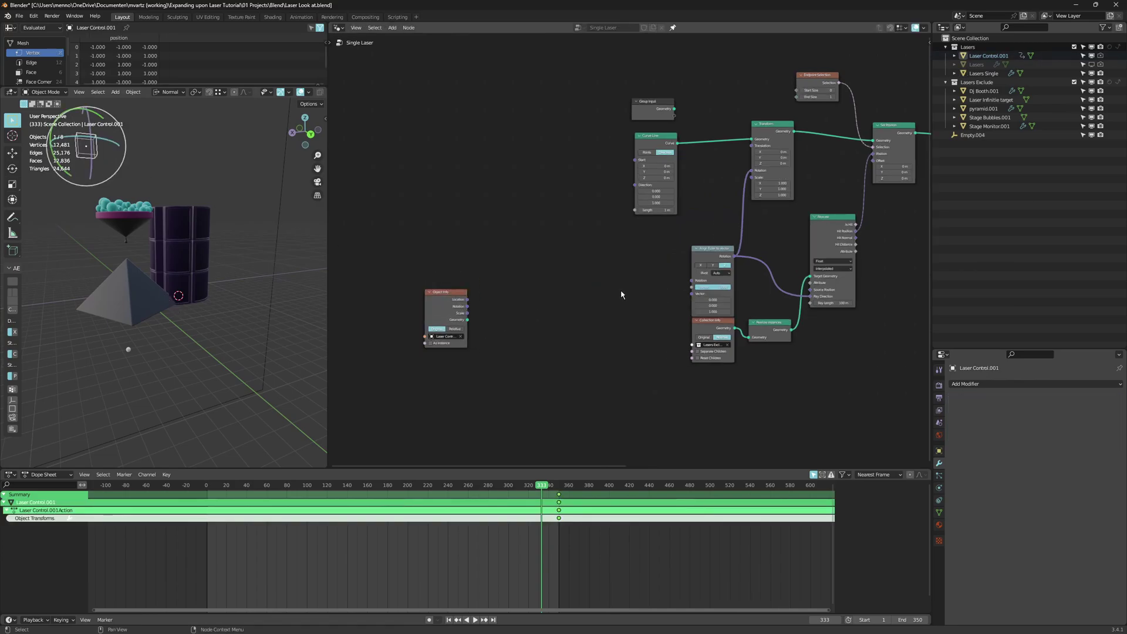
pyautogui.moveTo(464, 300); pyautogui.dragTo(699, 295)
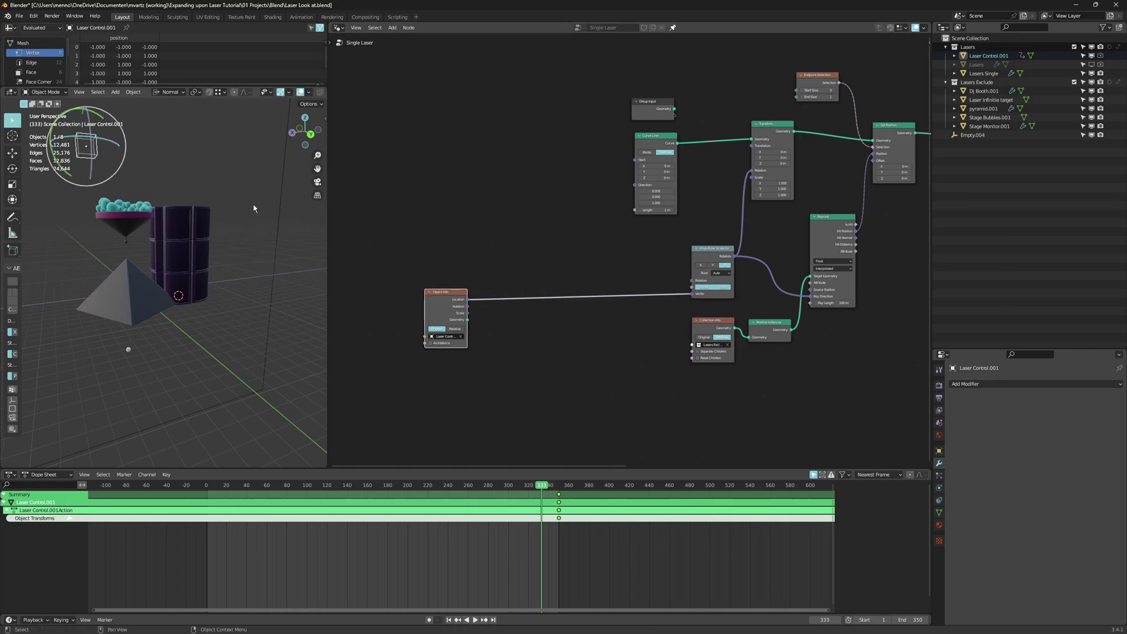
pyautogui.hotkey('ctrl', 'z')
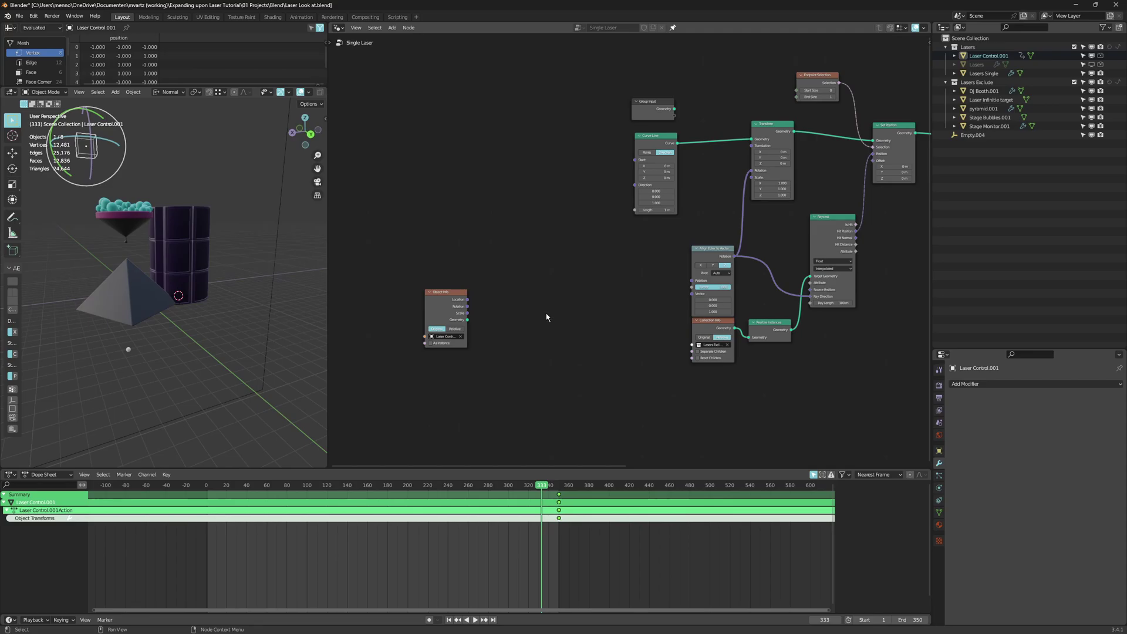
# Add a Realize Instances node next to Object Info and feed it Object Info's Geometry output
pyautogui.hotkey('shift', 'a')
pyautogui.write('realize')
pyautogui.press('Return')
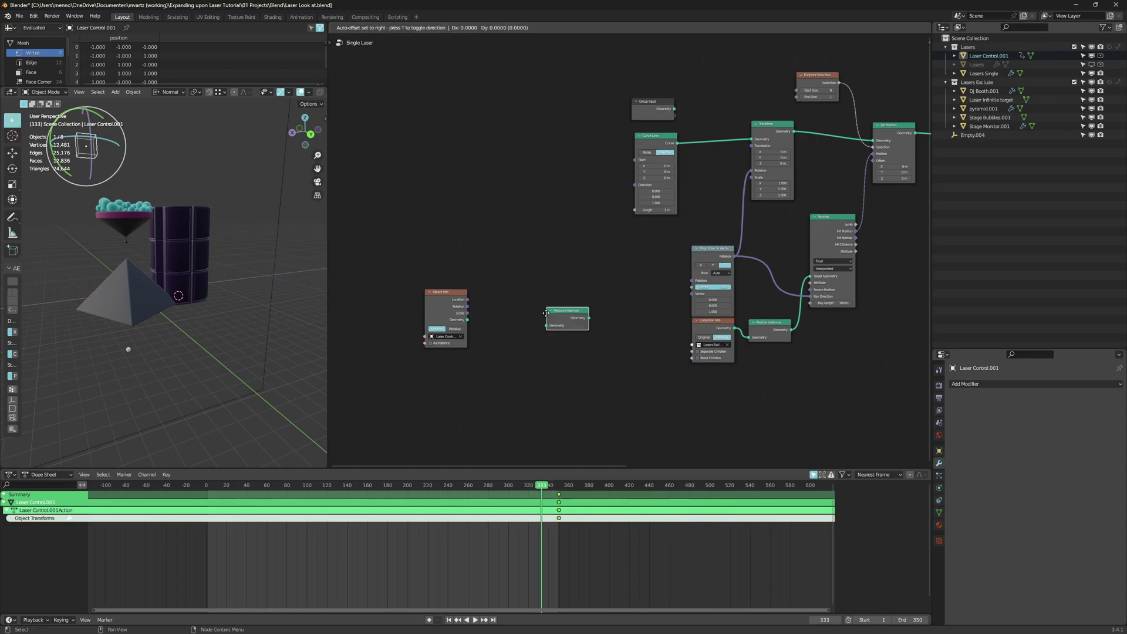
pyautogui.click(496, 310)
pyautogui.moveTo(467, 319); pyautogui.dragTo(499, 307)
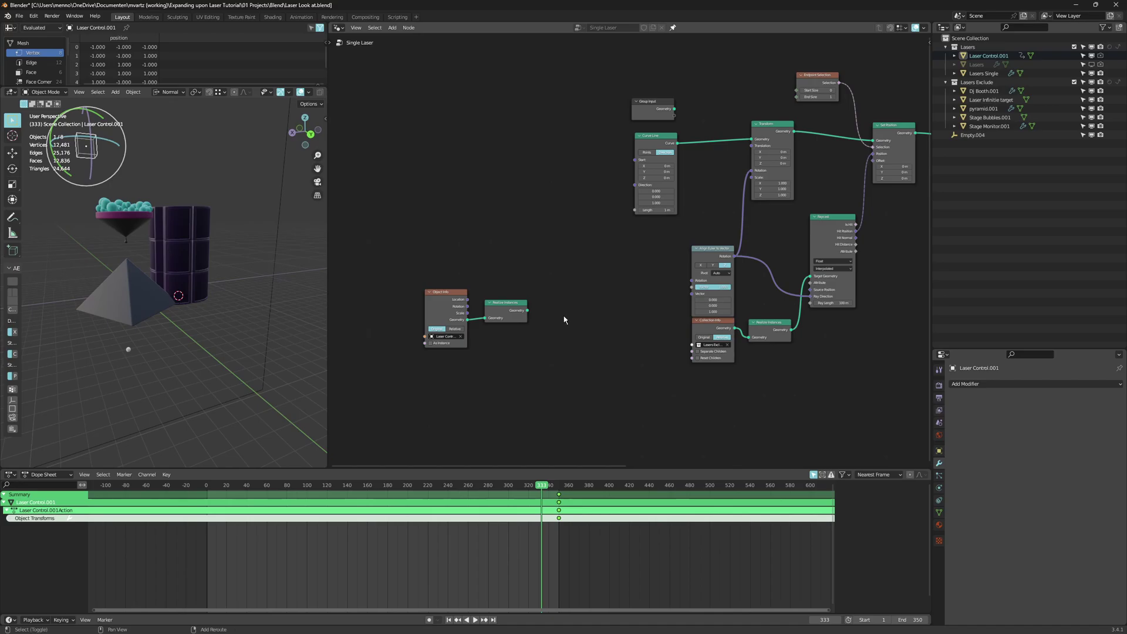
# Add a Position node below the new Realize Instances node
pyautogui.hotkey('shift', 'a')
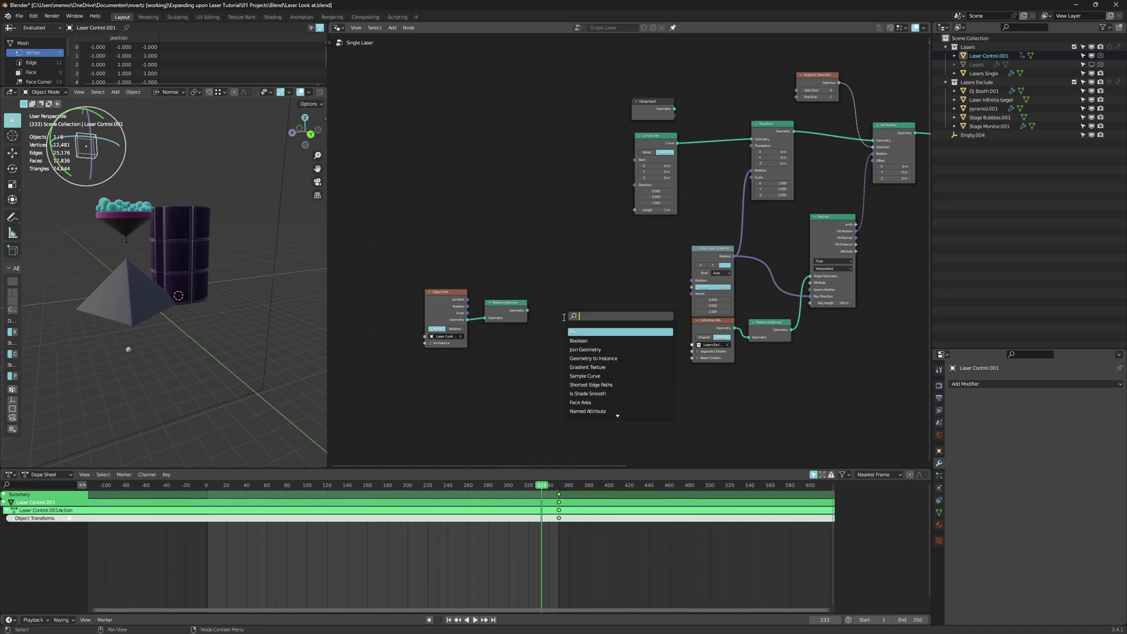
pyautogui.write('posi')
pyautogui.press('Return')
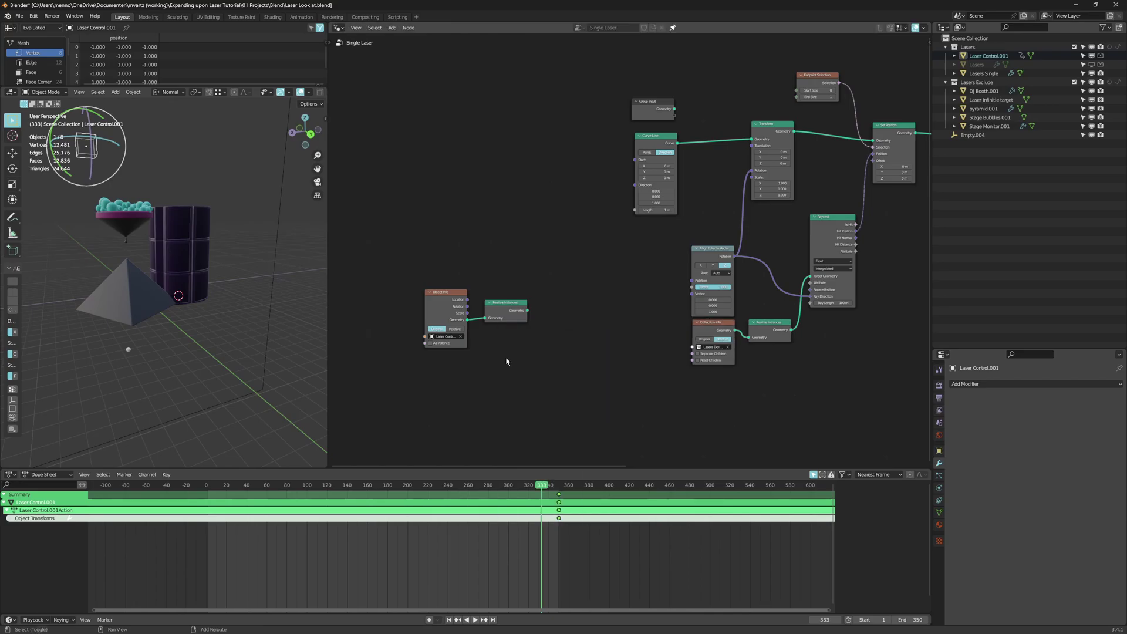
pyautogui.hotkey('shift', 'a')
pyautogui.write('position')
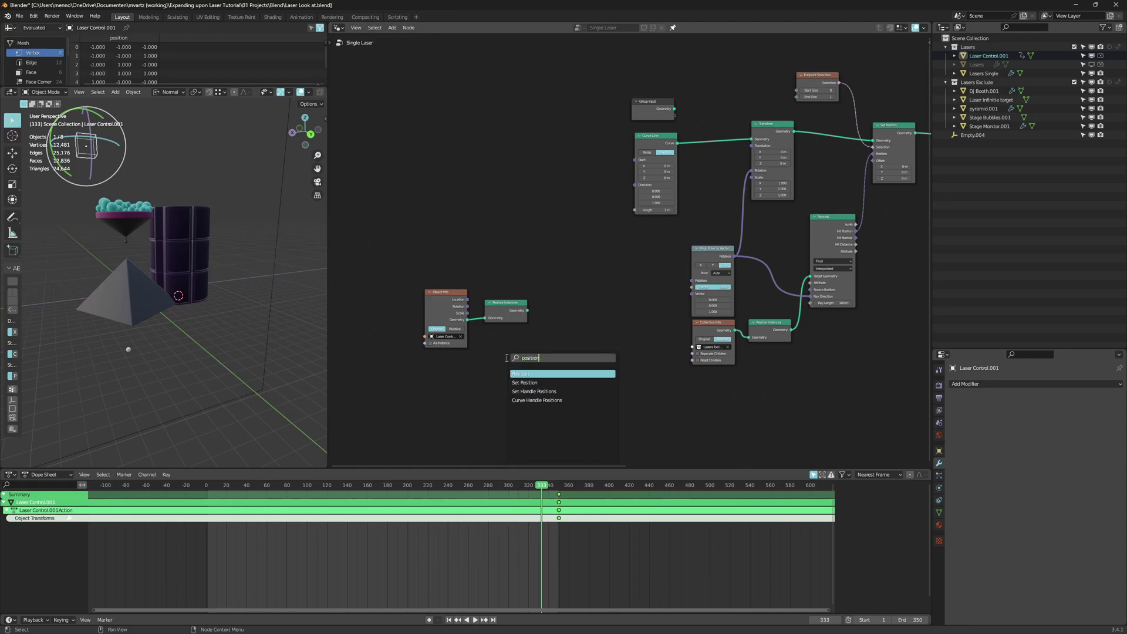
pyautogui.press('Return')
pyautogui.click(502, 369)
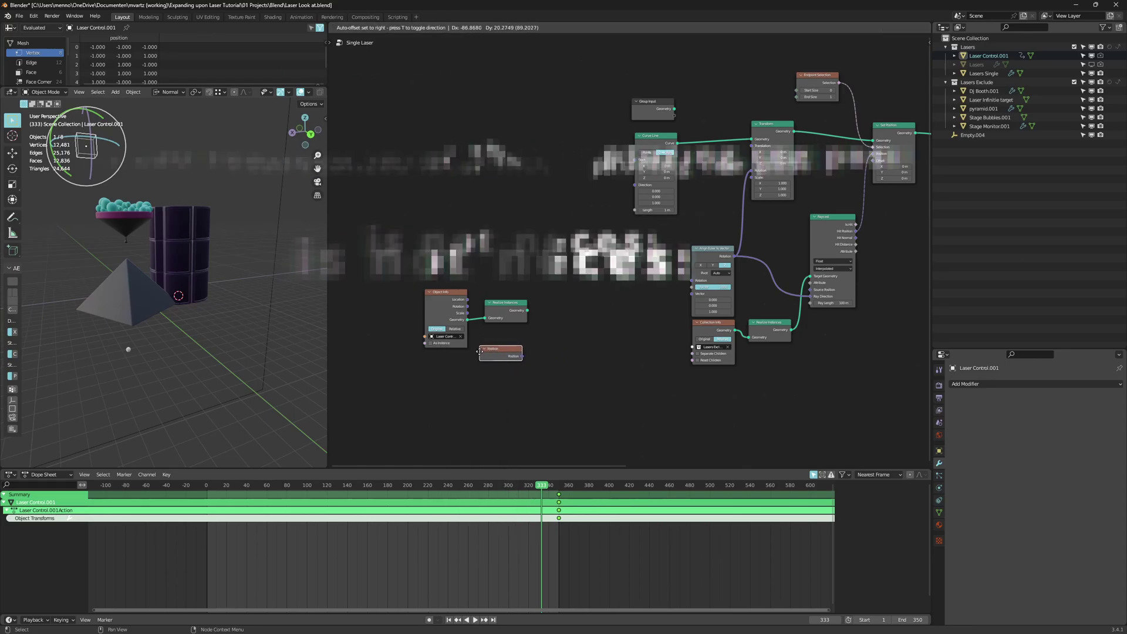
# Add a Capture Attribute node after Realize Instances and set its data type to Vector
pyautogui.hotkey('shift', 'a')
pyautogui.write('capt')
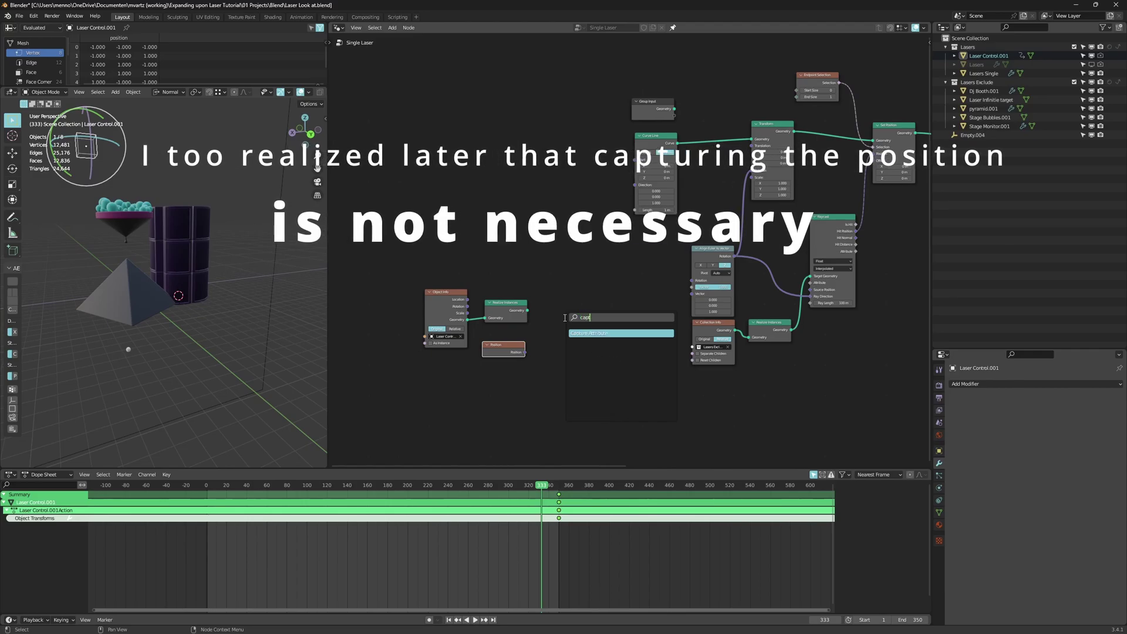
pyautogui.press('Return')
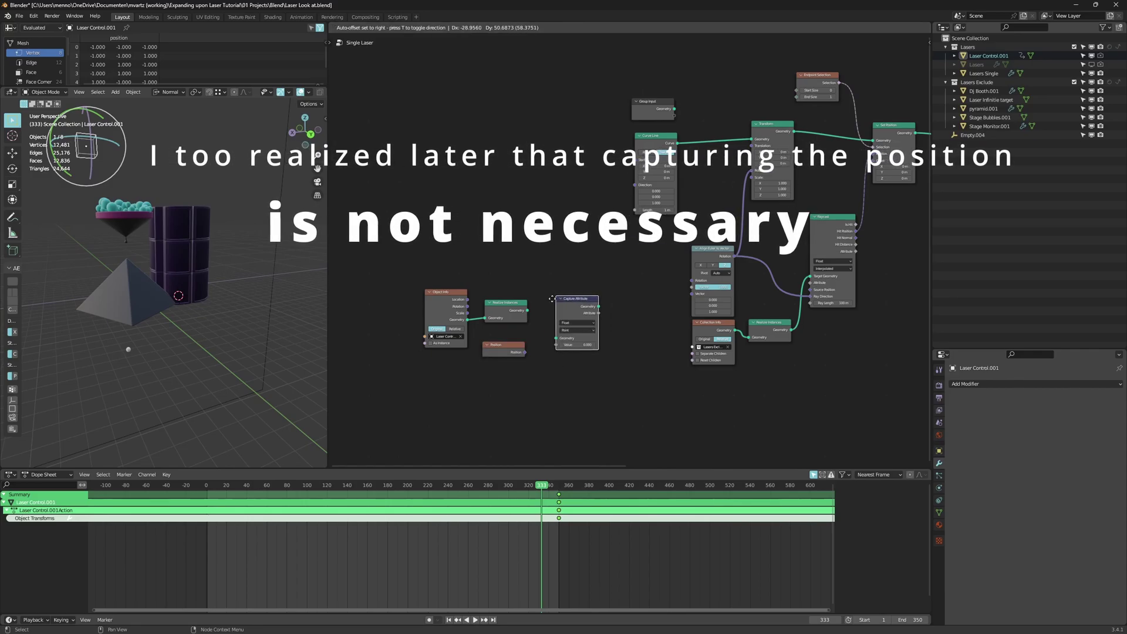
pyautogui.click(569, 309)
pyautogui.scroll(2, 572, 312)
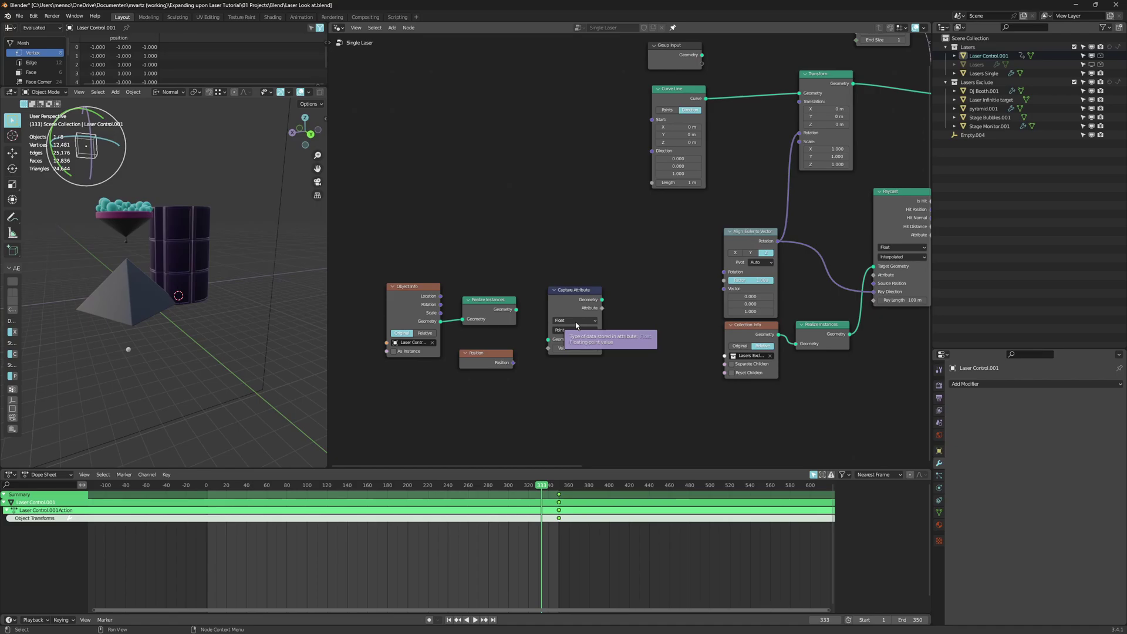
pyautogui.click(574, 322)
pyautogui.click(575, 349)
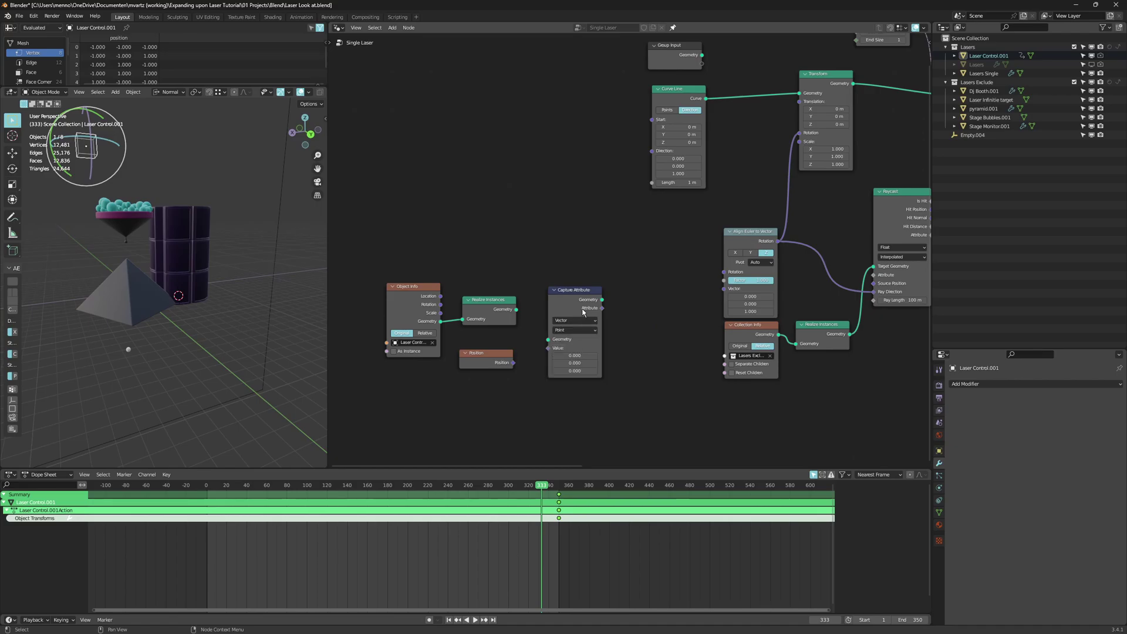
# Link the Realize Instances geometry and Position into Capture Attribute, and its Attribute output into Align Euler to Vector's Vector input
pyautogui.moveTo(581, 298); pyautogui.dragTo(581, 295)
pyautogui.hotkey('ctrl', 'z')
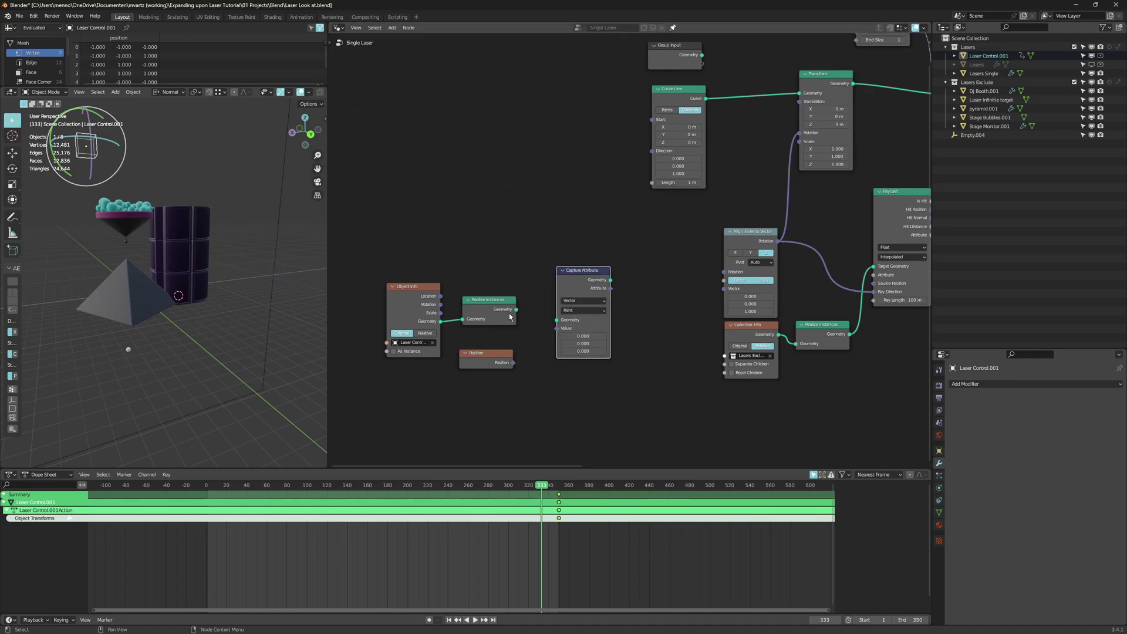
pyautogui.moveTo(517, 311); pyautogui.dragTo(557, 324)
pyautogui.moveTo(513, 363); pyautogui.dragTo(703, 289)
pyautogui.click(578, 313)
pyautogui.click(569, 317)
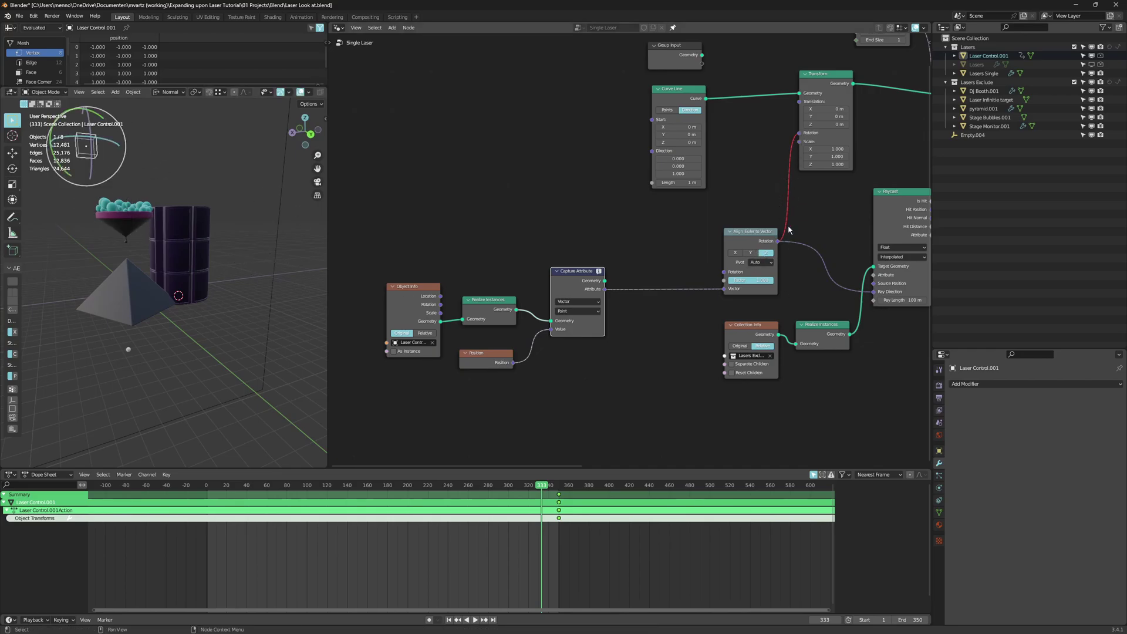
# Read the warning on Capture Attribute and cut its link to the Align Euler to Vector node
pyautogui.moveTo(600, 274)
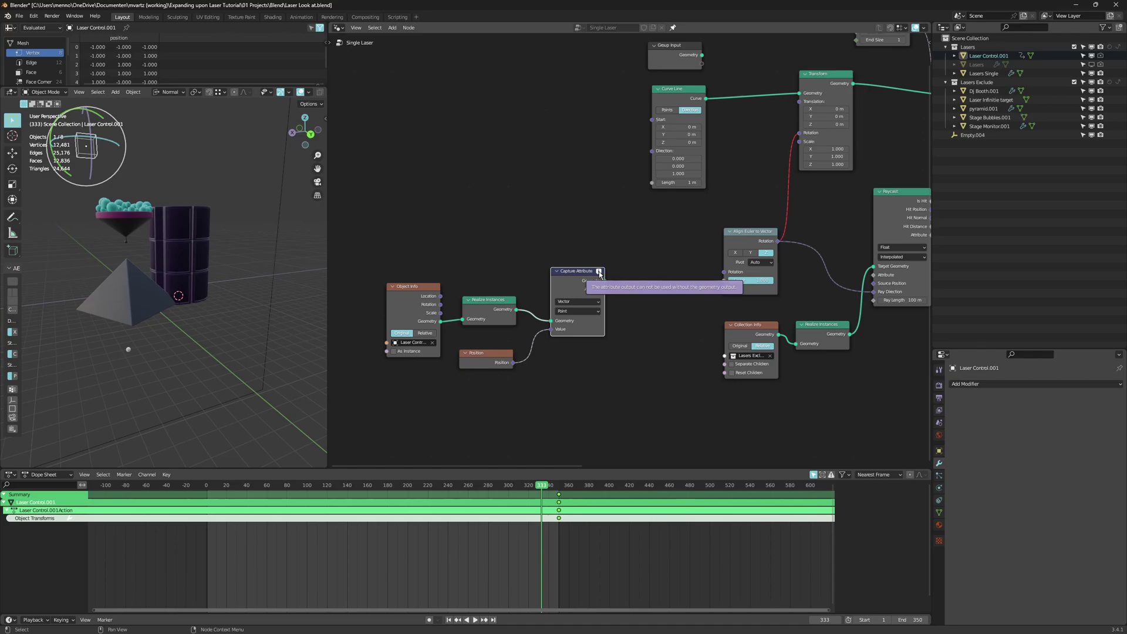
pyautogui.keyDown('ctrl'); pyautogui.moveTo(644, 219); pyautogui.dragTo(623, 306, button='right'); pyautogui.keyUp('ctrl')
pyautogui.moveTo(605, 281); pyautogui.dragTo(661, 258)
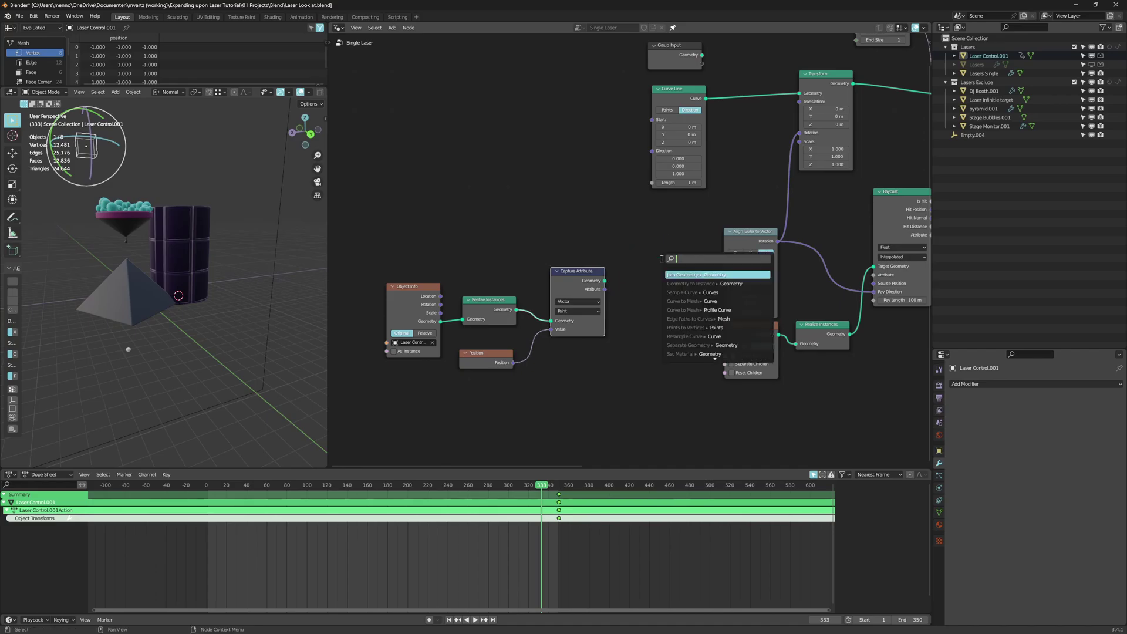
pyautogui.click(621, 285)
pyautogui.moveTo(605, 288); pyautogui.dragTo(642, 252)
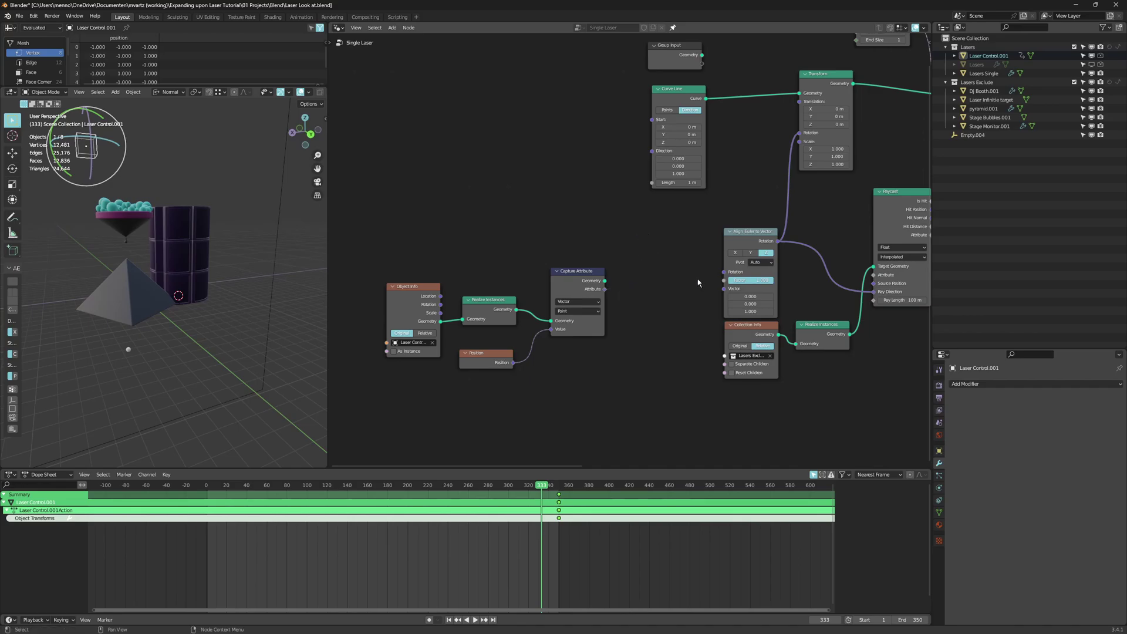
pyautogui.click(723, 294)
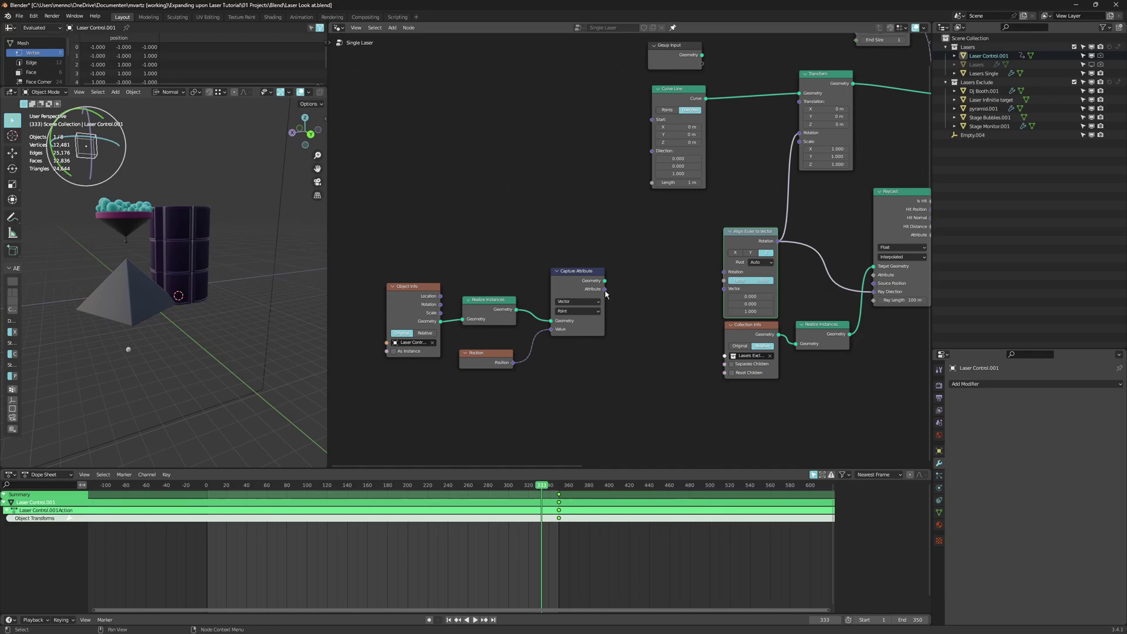
pyautogui.moveTo(605, 289); pyautogui.dragTo(650, 294)
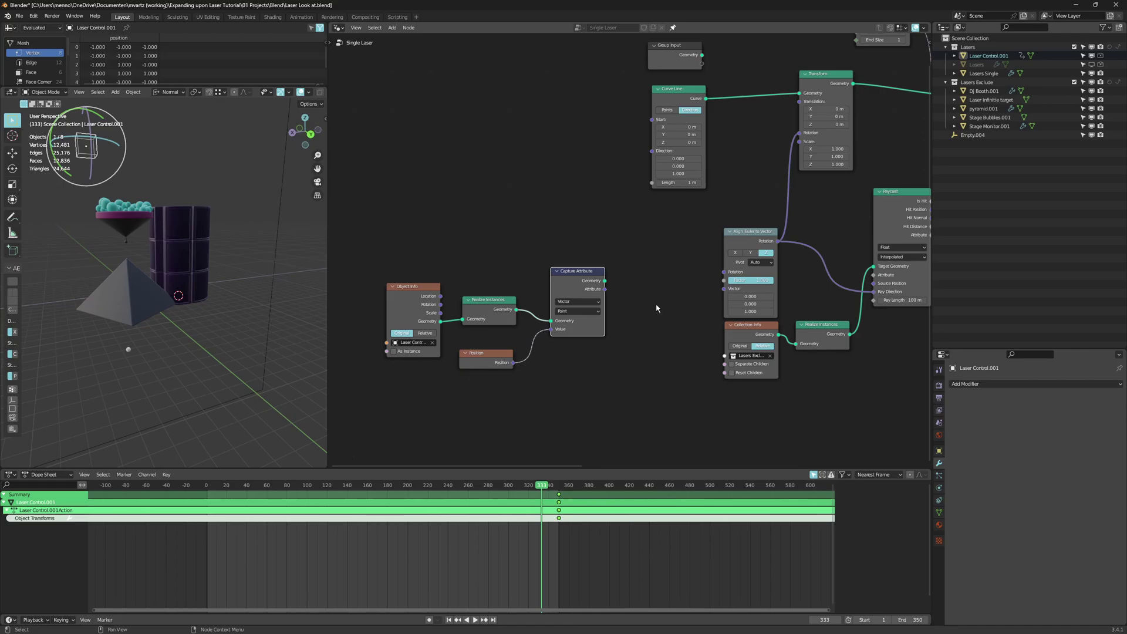
# Add an Attribute Statistic node between Capture Attribute and Align Euler to Vector and set its data type to Vector
pyautogui.hotkey('shift', 'a')
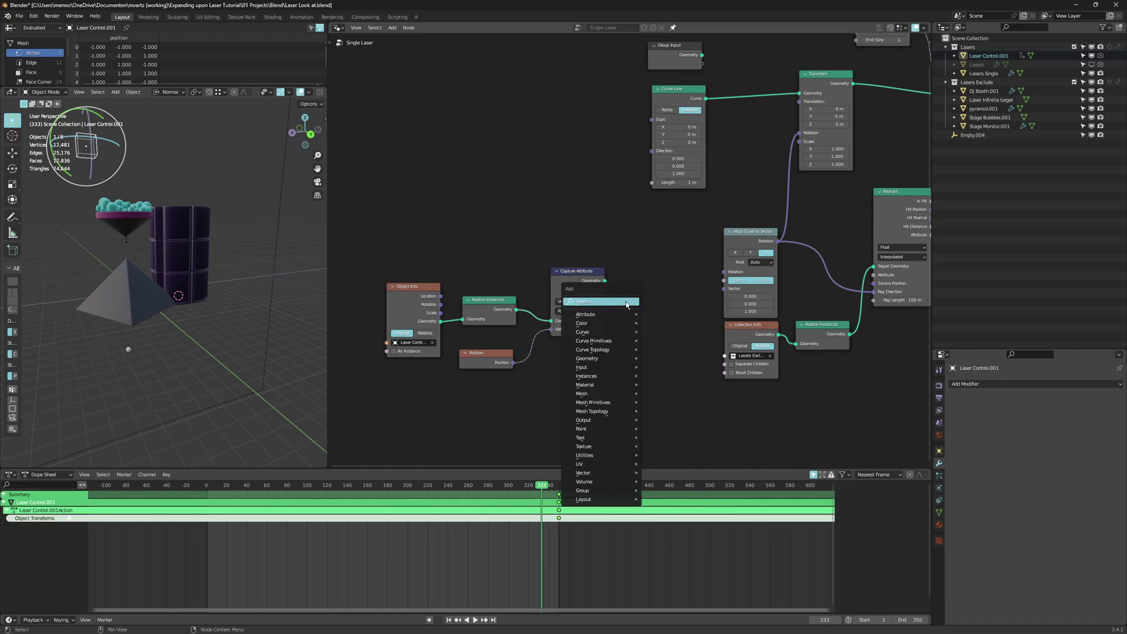
pyautogui.write('att')
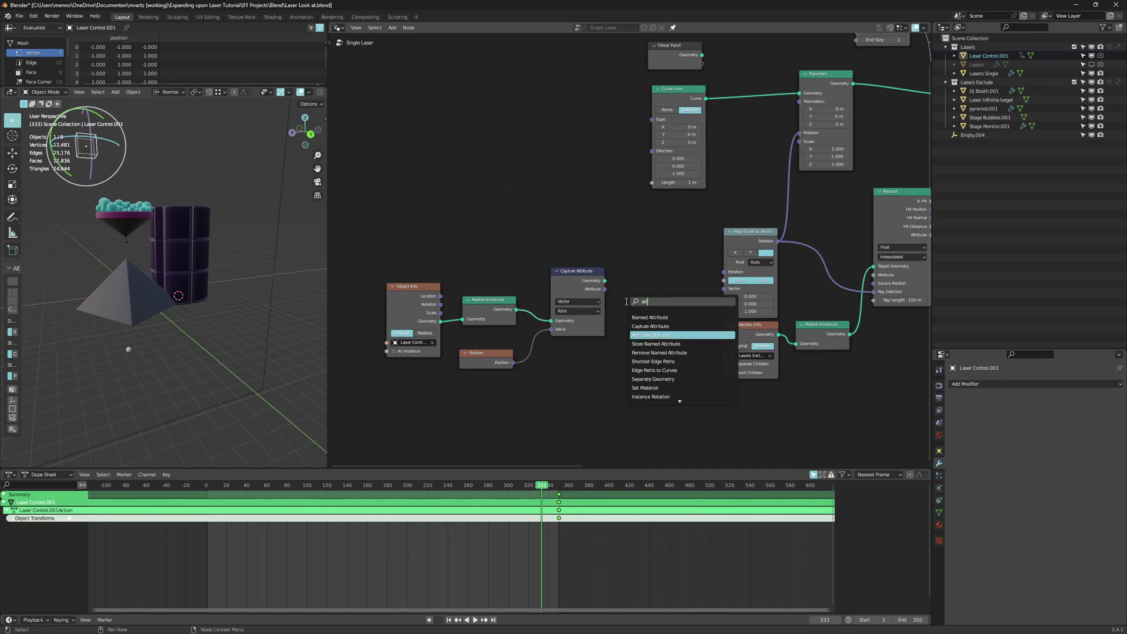
pyautogui.click(646, 335)
pyautogui.click(652, 266)
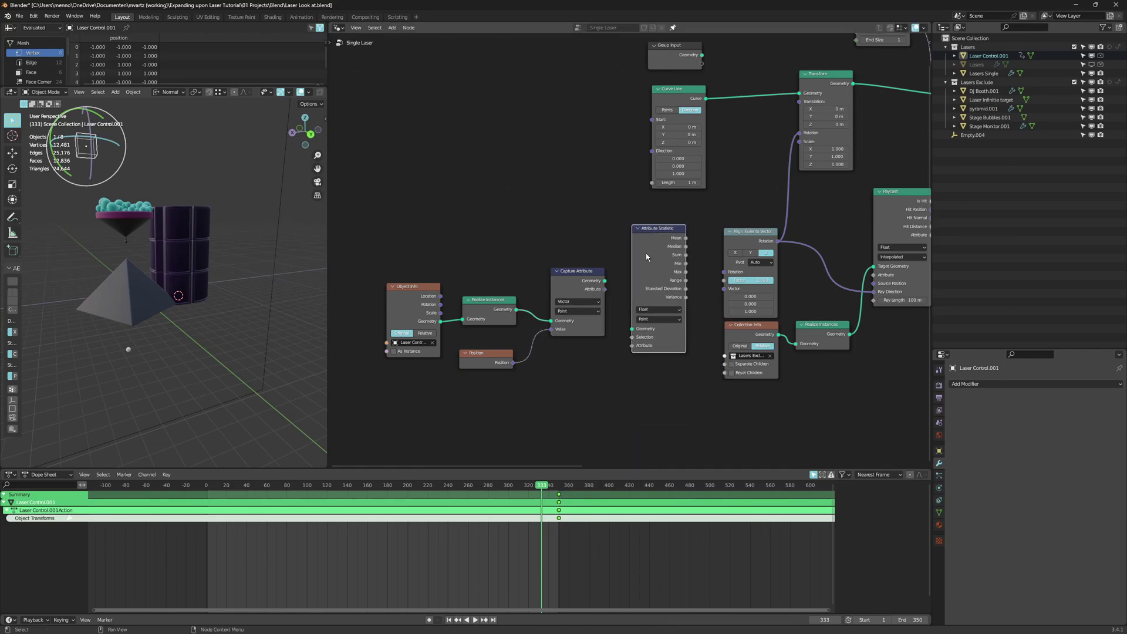
pyautogui.click(645, 310)
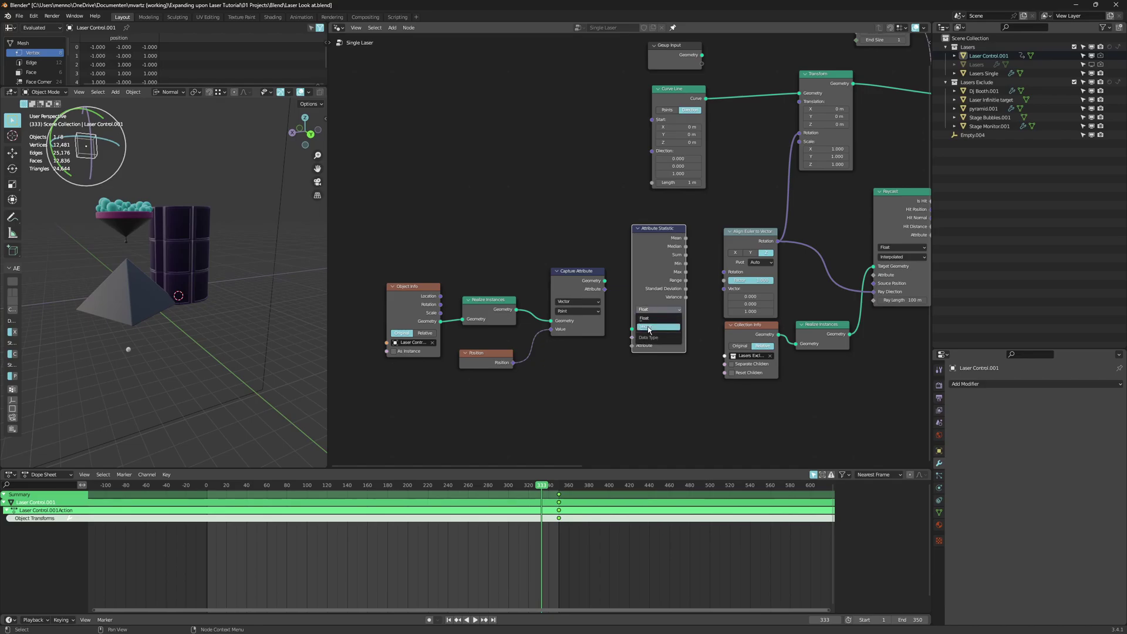
pyautogui.click(648, 330)
pyautogui.moveTo(659, 251); pyautogui.dragTo(656, 250)
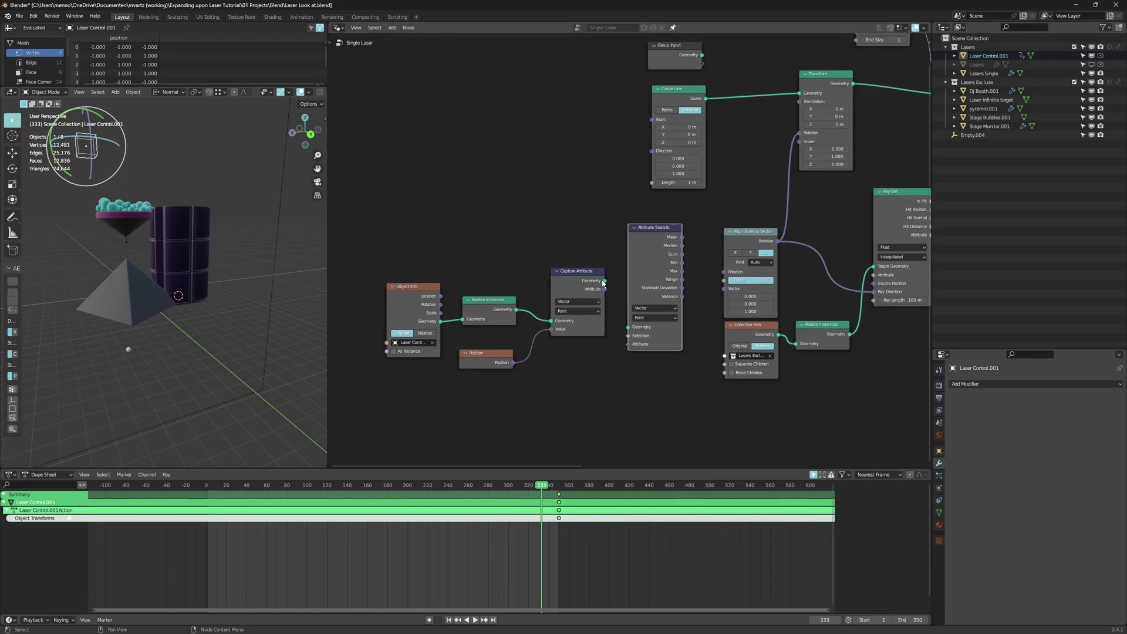
# Link Capture Attribute's Geometry and Attribute into Attribute Statistic, and its Mean into Align Euler to Vector's Vector and Raycast's Ray Direction
pyautogui.moveTo(604, 281); pyautogui.dragTo(631, 329)
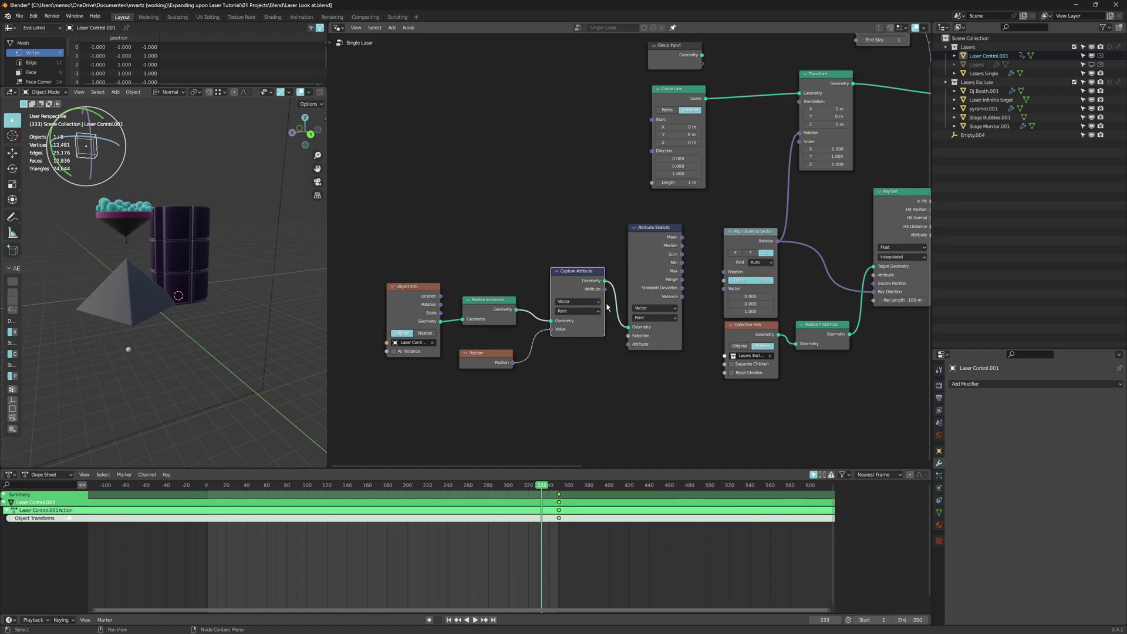
pyautogui.moveTo(605, 289); pyautogui.dragTo(628, 344)
pyautogui.moveTo(580, 281); pyautogui.dragTo(577, 308)
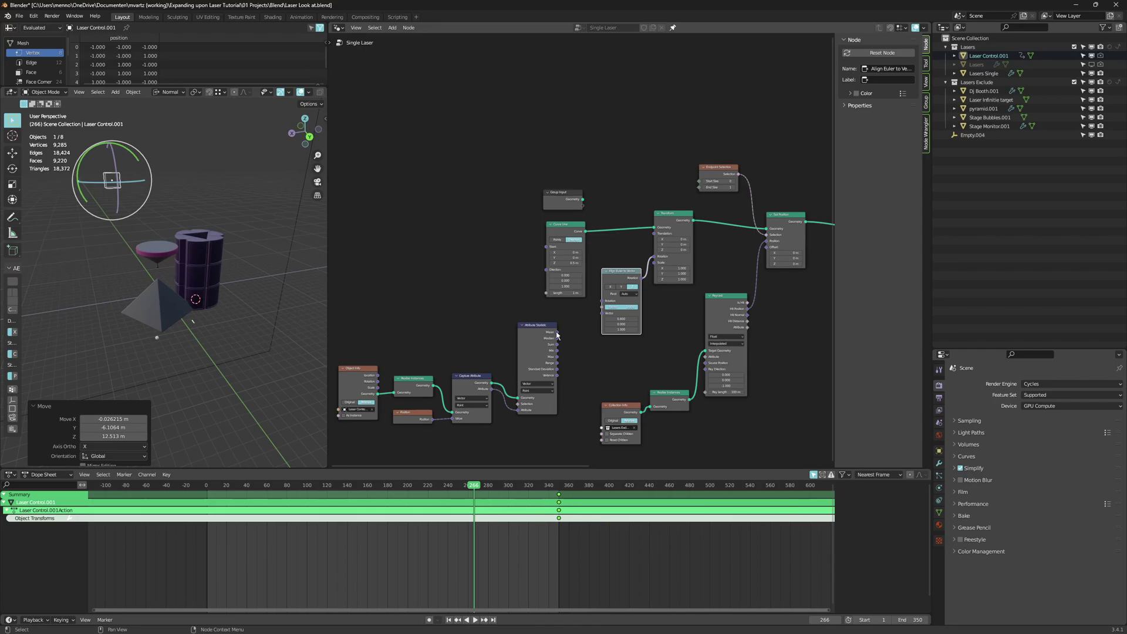
pyautogui.moveTo(557, 332); pyautogui.dragTo(705, 370)
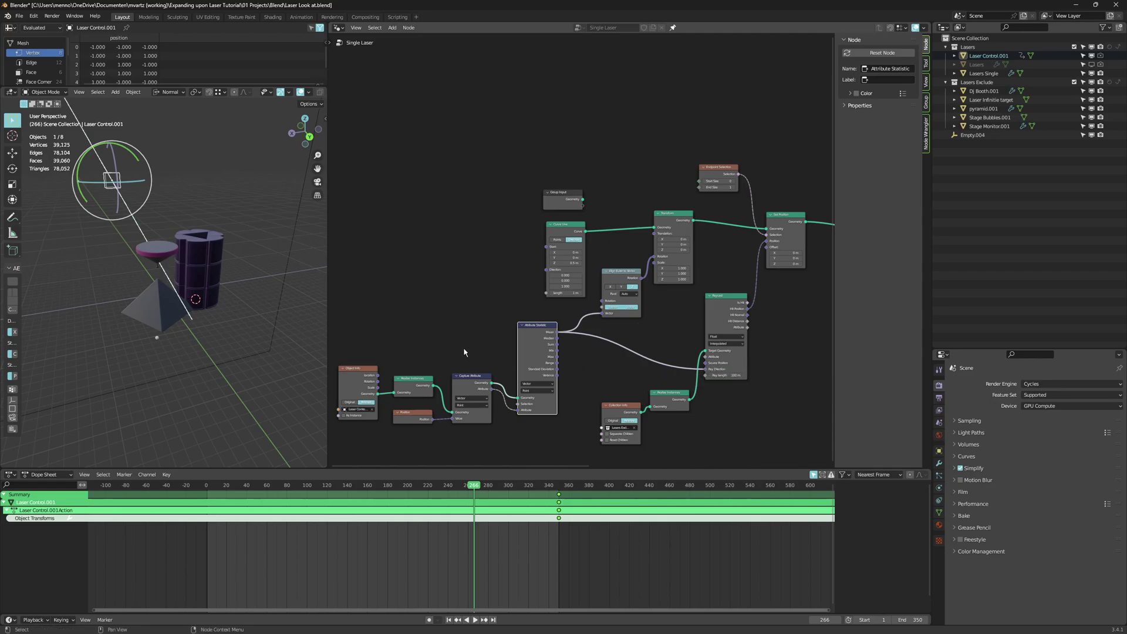
# Move Laser Control.001 to check the beam's aim, and select it again from another viewing angle
pyautogui.press('g')
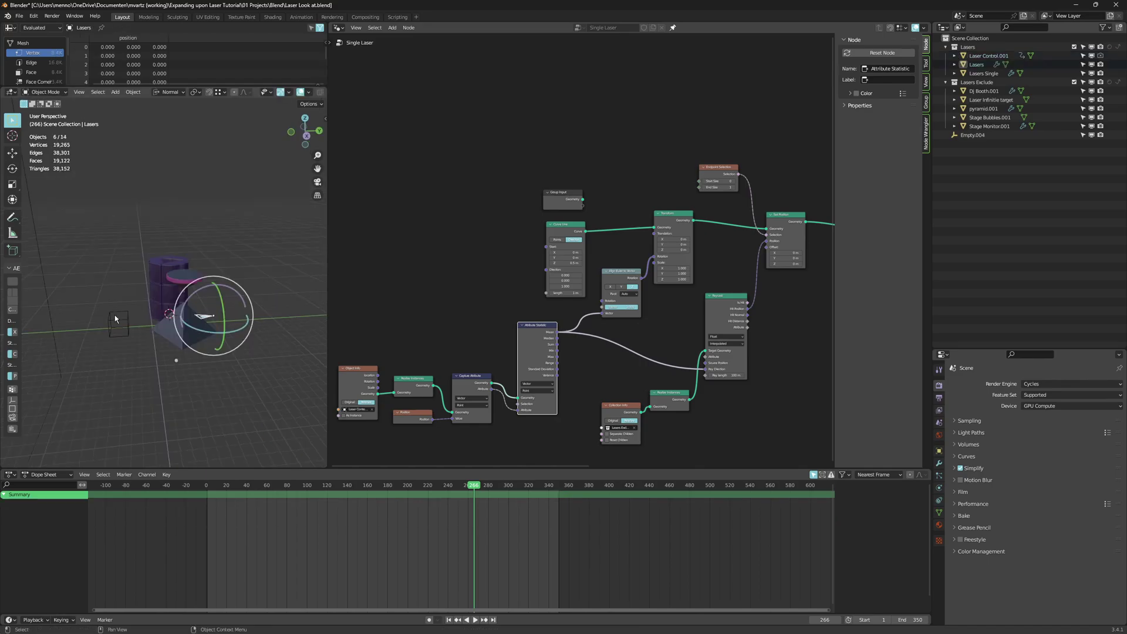
pyautogui.click(114, 315)
pyautogui.moveTo(114, 314); pyautogui.dragTo(124, 294, button='middle')
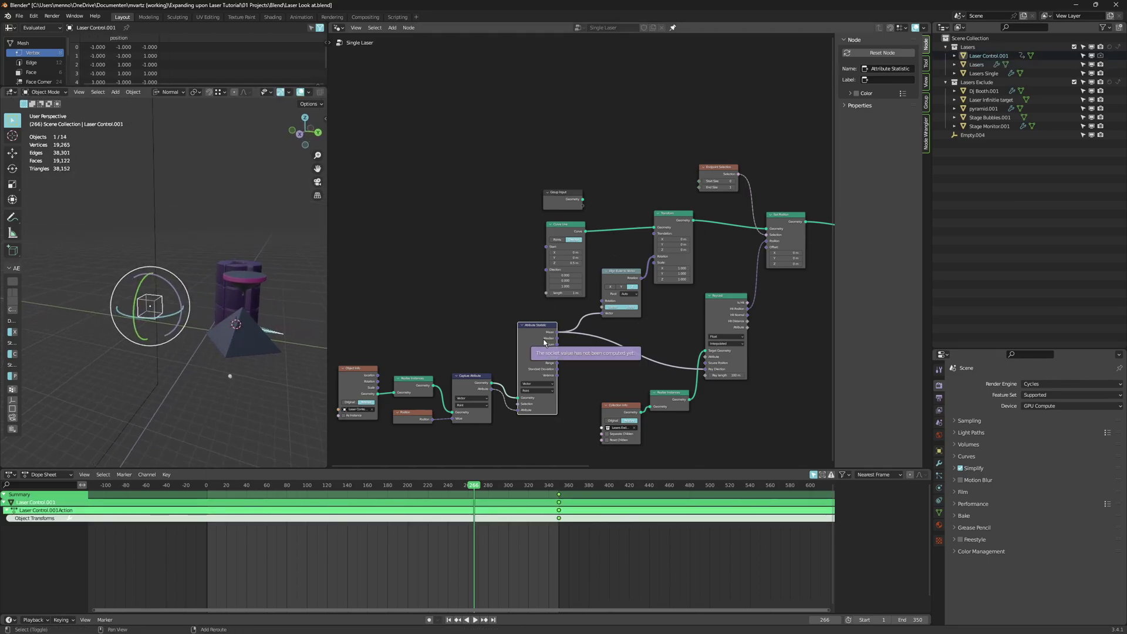
# Show Laser Control.001's location curves in the Graph Editor, and scrub and play the animation to examine how the lasers follow
pyautogui.hotkey('shift', 'F6')
pyautogui.scroll(-5, 568, 261)
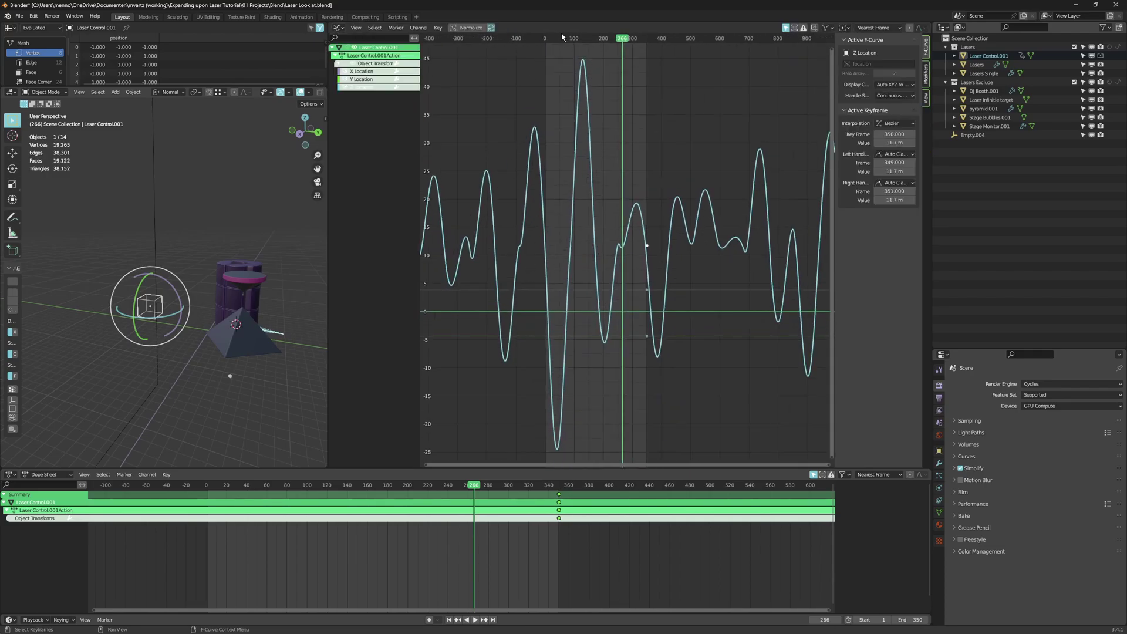
pyautogui.moveTo(561, 37); pyautogui.dragTo(607, 69)
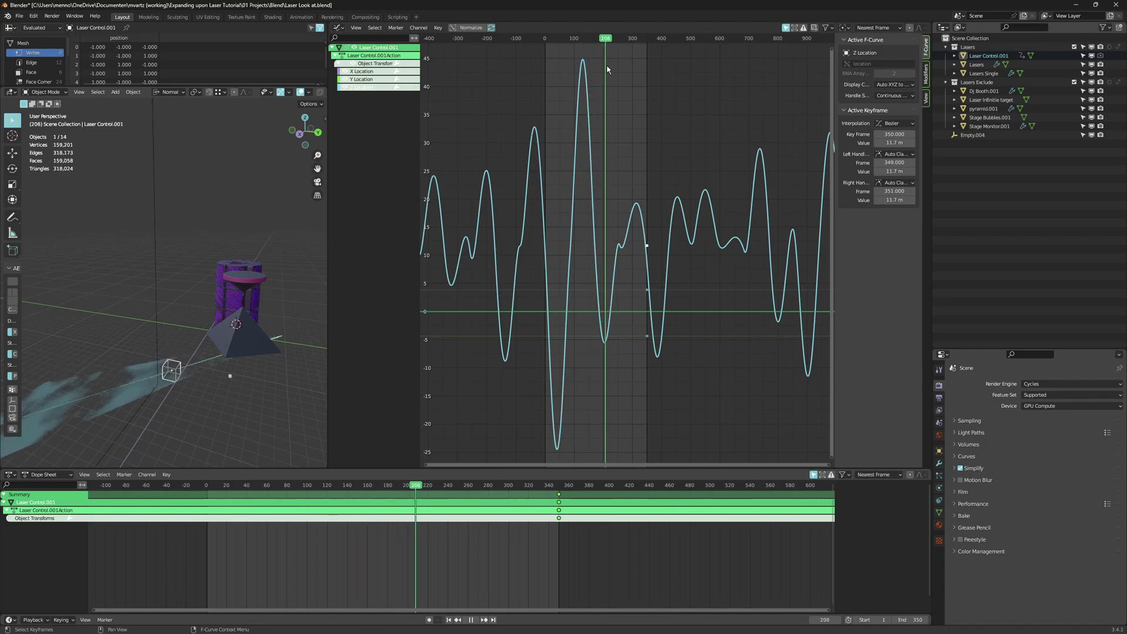
pyautogui.press('space')
pyautogui.click(365, 74)
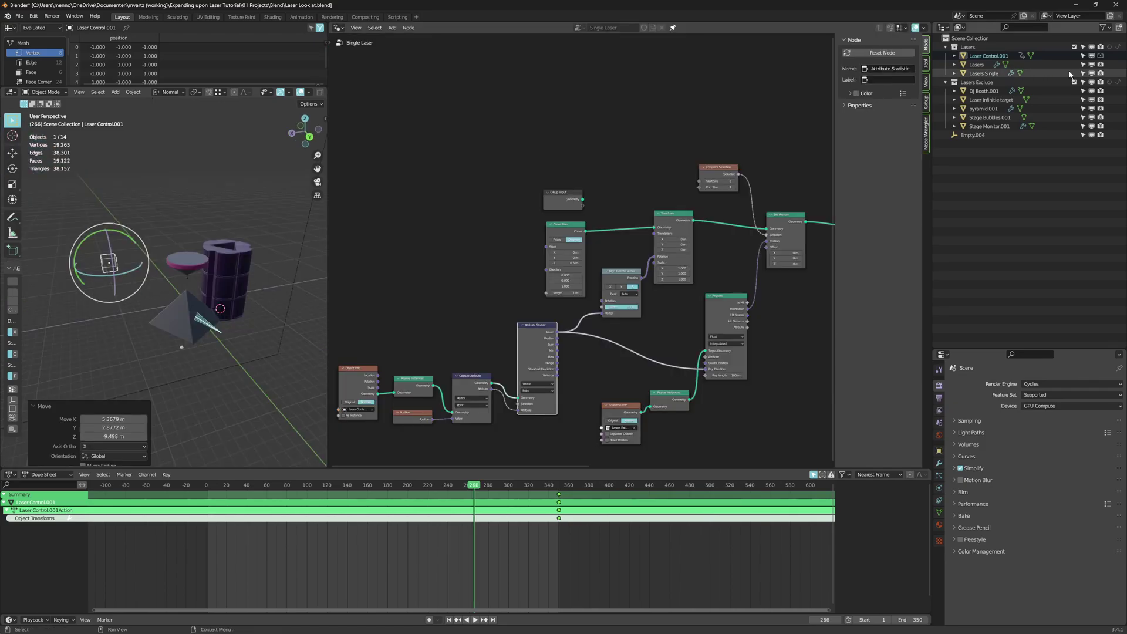
# Hide Lasers Single in the viewport and move Laser Control.001 around to check how the Lasers object follows it
pyautogui.click(1090, 74)
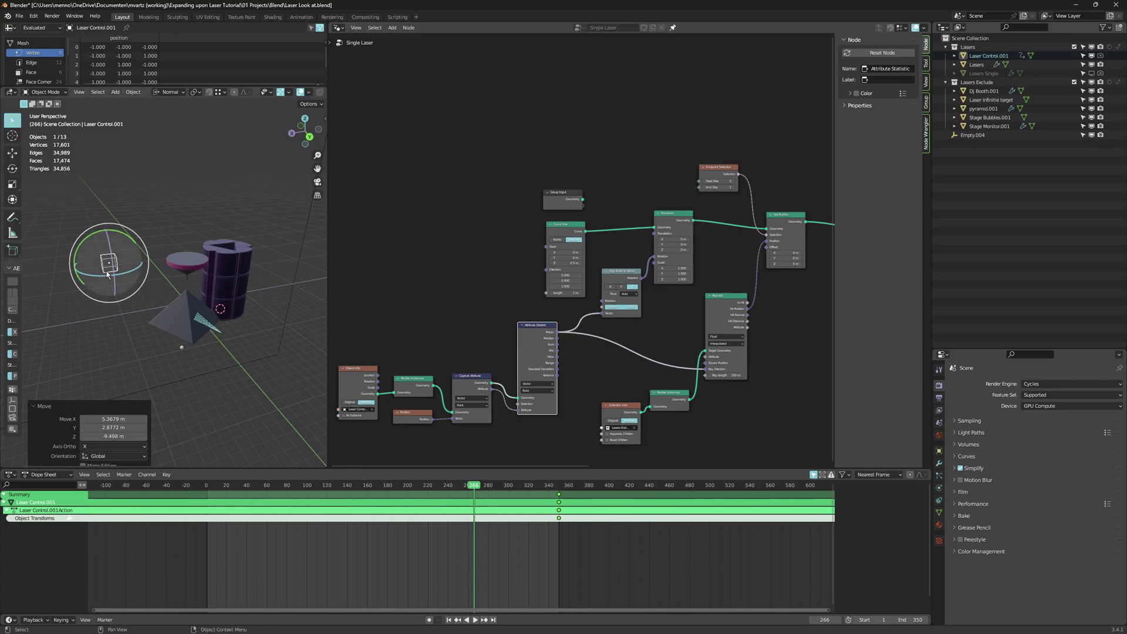
pyautogui.press('g')
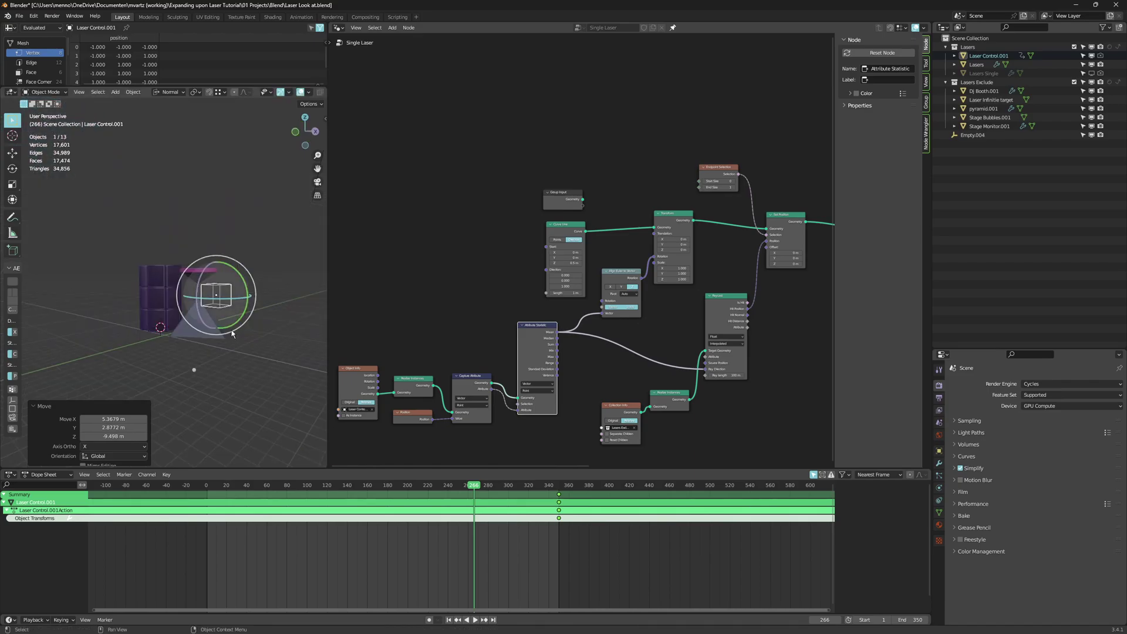
pyautogui.press('g')
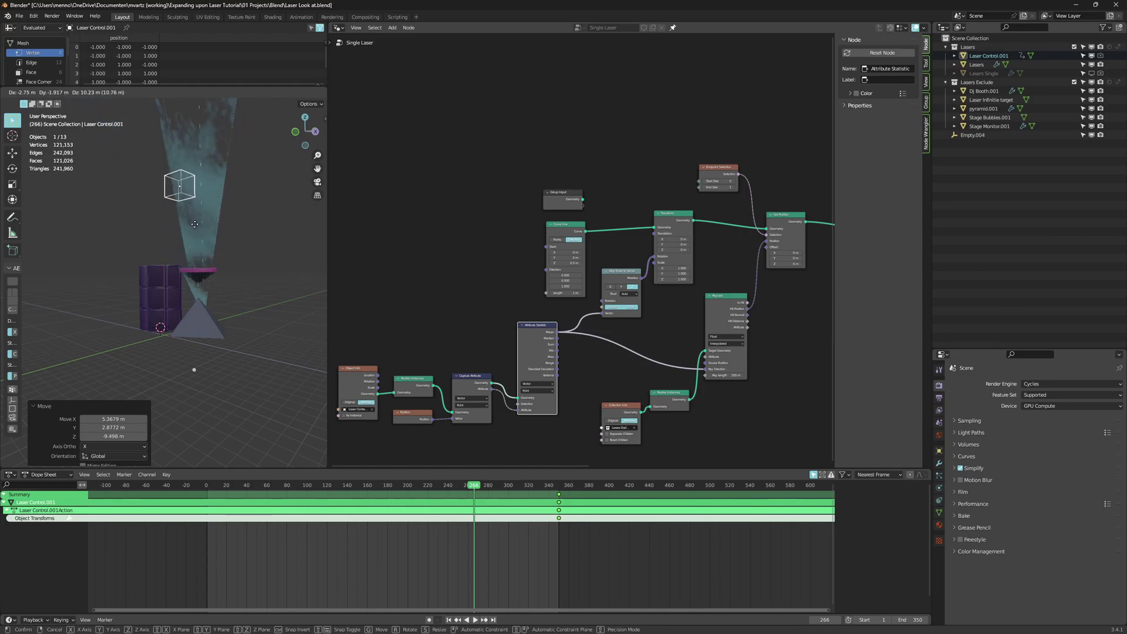
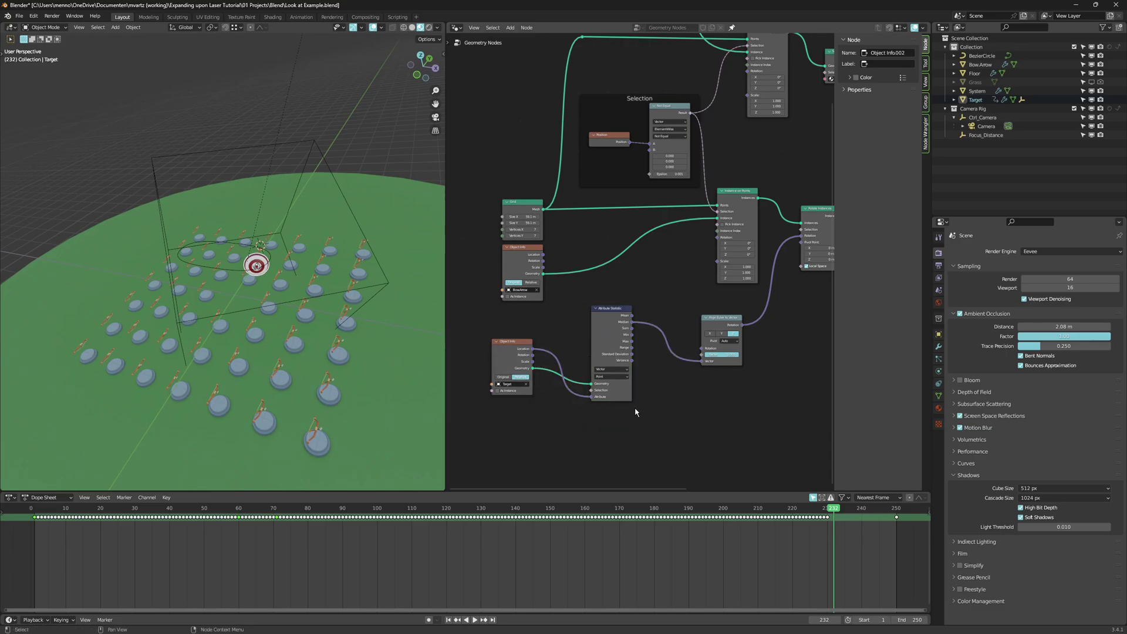
# Move the Target's Object Info node beside Attribute Statistic, and trial-move the scene's target object, cancelling the move
pyautogui.hotkey('ctrl', 'z')
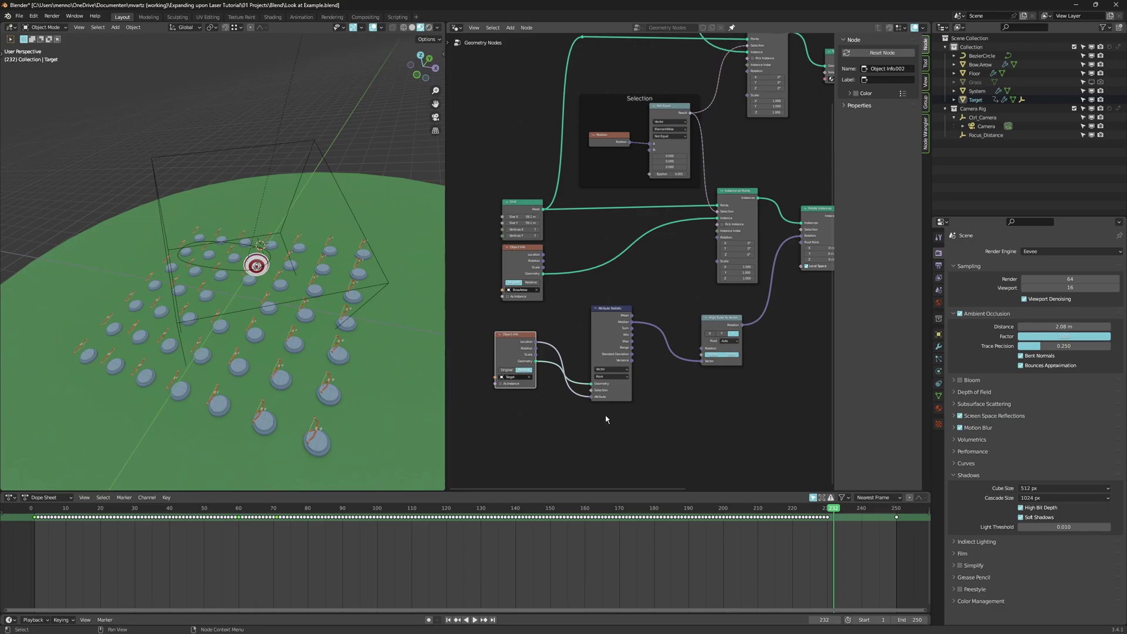
pyautogui.moveTo(511, 346); pyautogui.dragTo(522, 353)
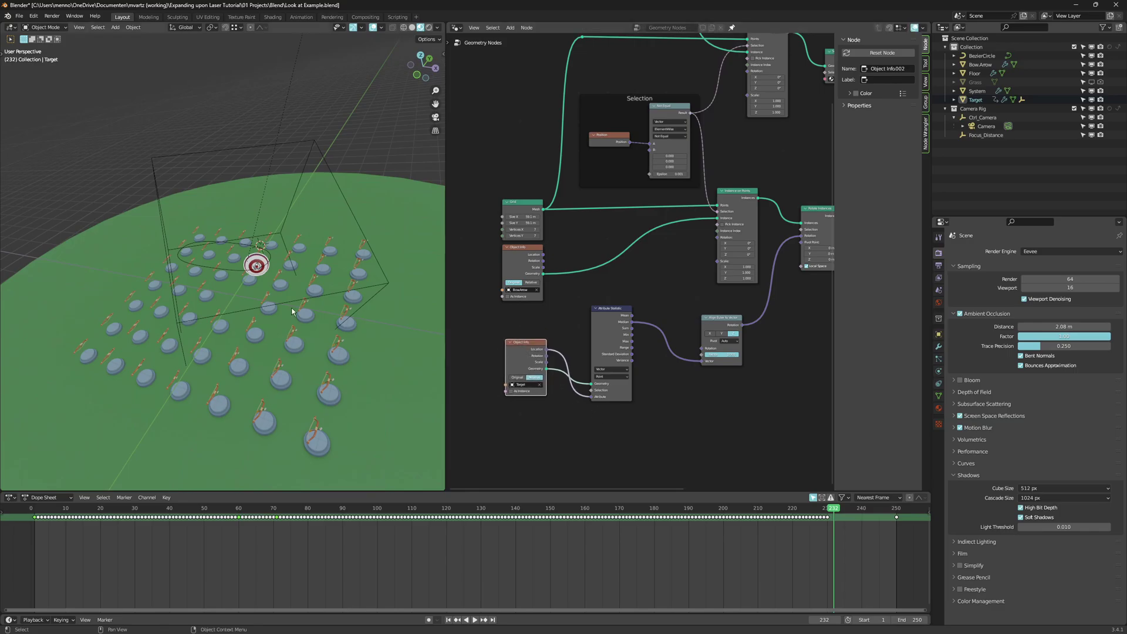
pyautogui.click(265, 265)
pyautogui.click(266, 265)
pyautogui.press('g')
pyautogui.rightClick(277, 267)
# Shift the Attribute Statistic node slightly upward and undo the last edit near Align Euler to Vector
pyautogui.click(622, 314)
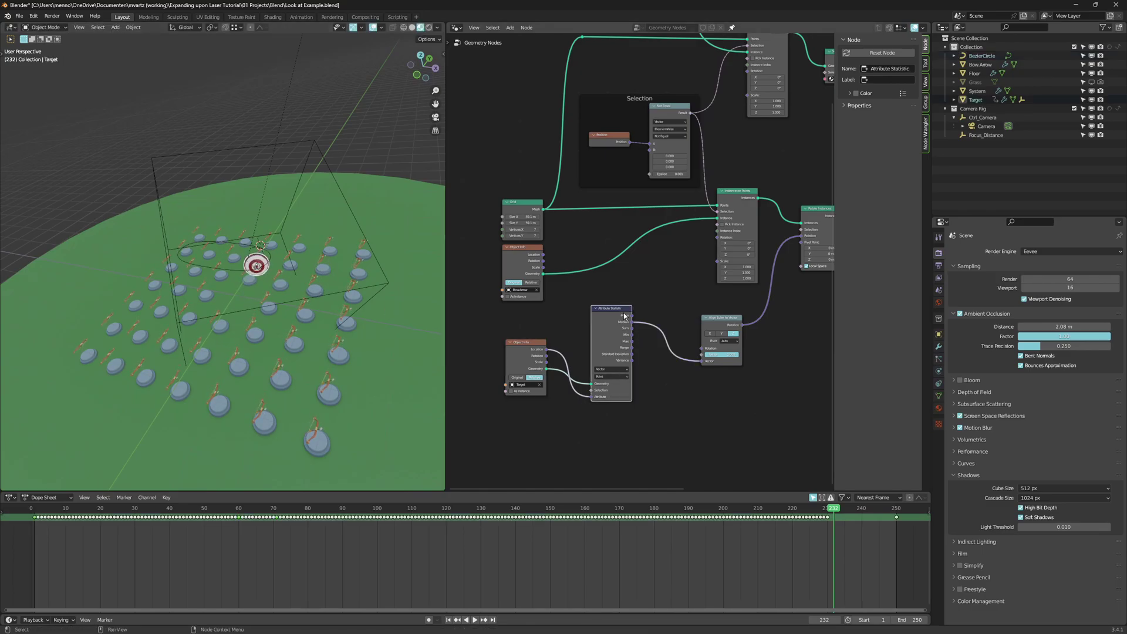
pyautogui.moveTo(627, 345); pyautogui.dragTo(702, 364)
pyautogui.hotkey('ctrl', 'z')
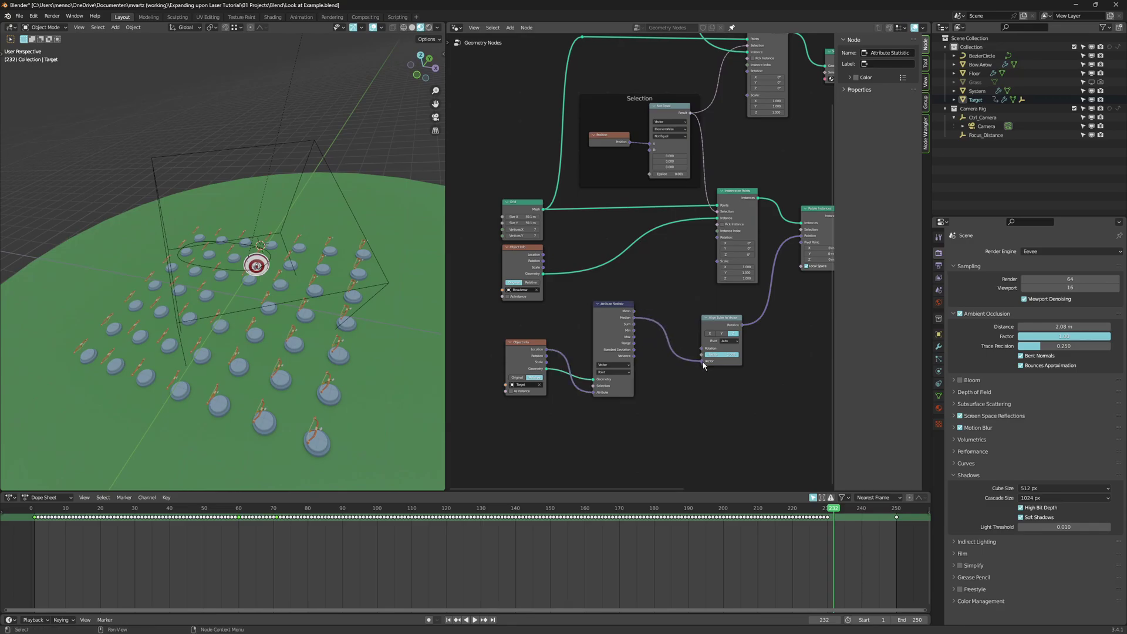
# Add a Random Value node set to Vector and link its Value to the Rotation input of Rotate Instances
pyautogui.moveTo(808, 224); pyautogui.dragTo(728, 241, button='middle')
pyautogui.scroll(1, 728, 242)
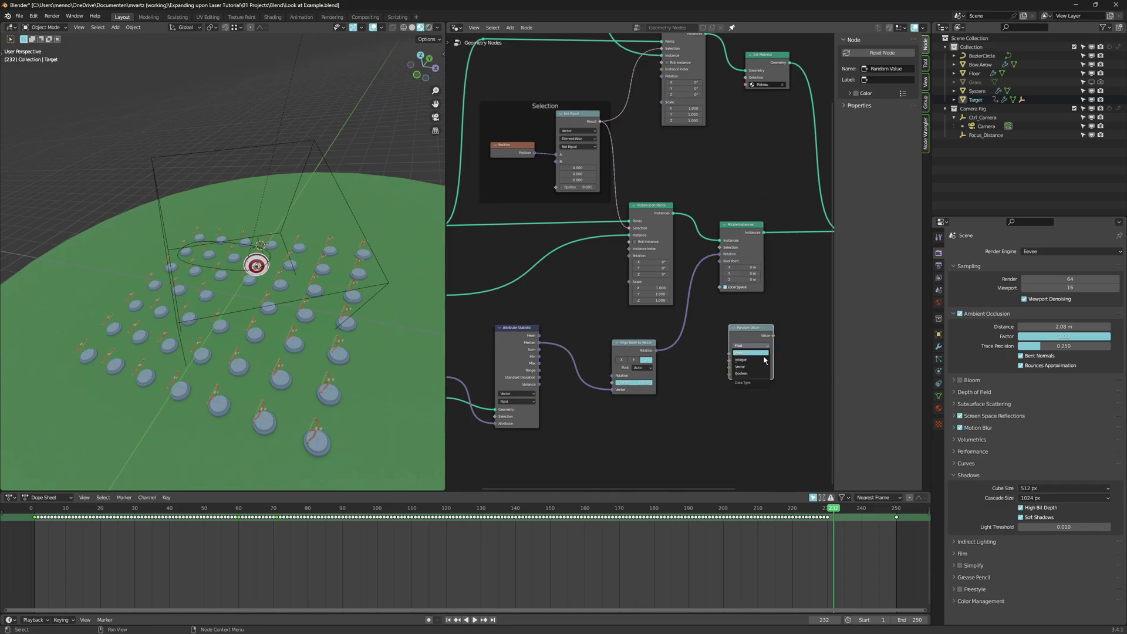
pyautogui.click(750, 346)
pyautogui.click(750, 364)
pyautogui.moveTo(774, 336); pyautogui.dragTo(720, 254)
pyautogui.moveTo(751, 359); pyautogui.dragTo(770, 385)
pyautogui.press('Escape')
# Delete the Random Value node and link Align Euler to Vector's Rotation back into Rotate Instances' Rotation
pyautogui.click(757, 336)
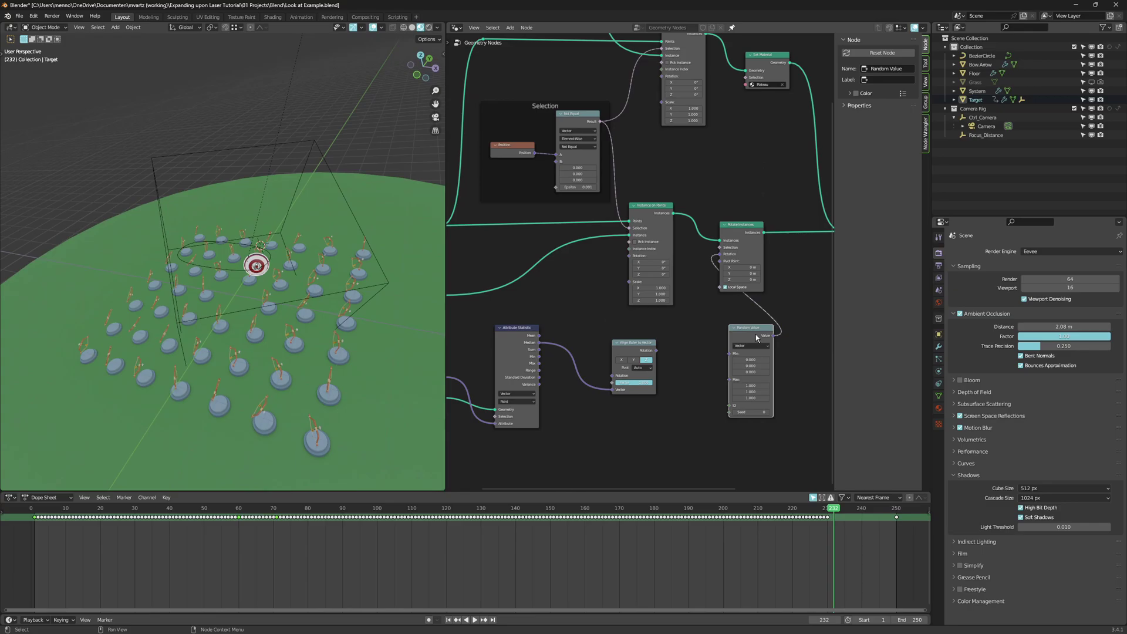
pyautogui.press('x')
pyautogui.moveTo(656, 351); pyautogui.dragTo(721, 254)
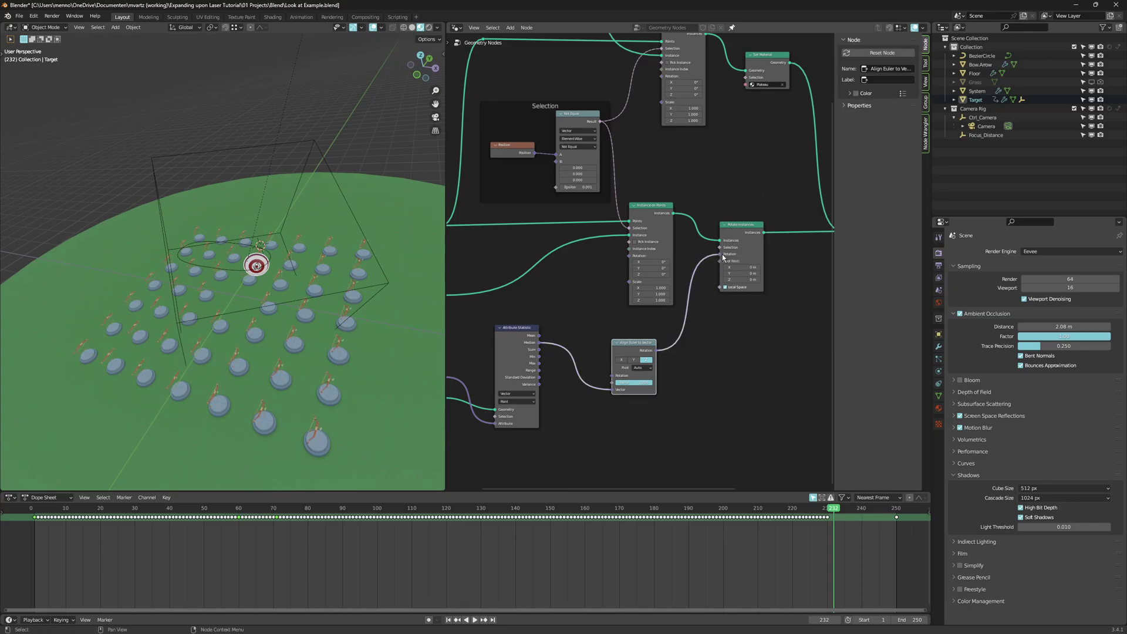
pyautogui.scroll(-1, 662, 349)
pyautogui.moveTo(603, 409); pyautogui.dragTo(636, 395, button='middle')
pyautogui.hotkey('shift', 'a')
pyautogui.click(639, 392)
pyautogui.write('m')
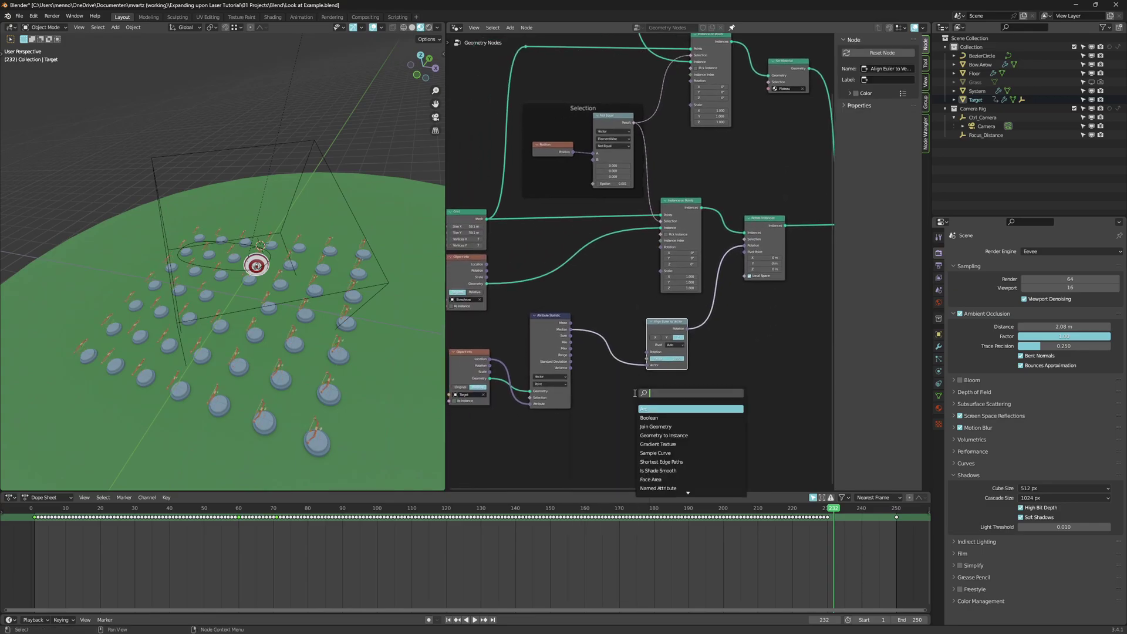
pyautogui.write('ath')
pyautogui.press('Return')
pyautogui.press('Escape')
# Insert a Vector Math node between Attribute Statistic and Align Euler to Vector and set its operation to Subtract
pyautogui.hotkey('shift', 'a')
pyautogui.click(628, 412)
pyautogui.write('ve')
pyautogui.click(645, 438)
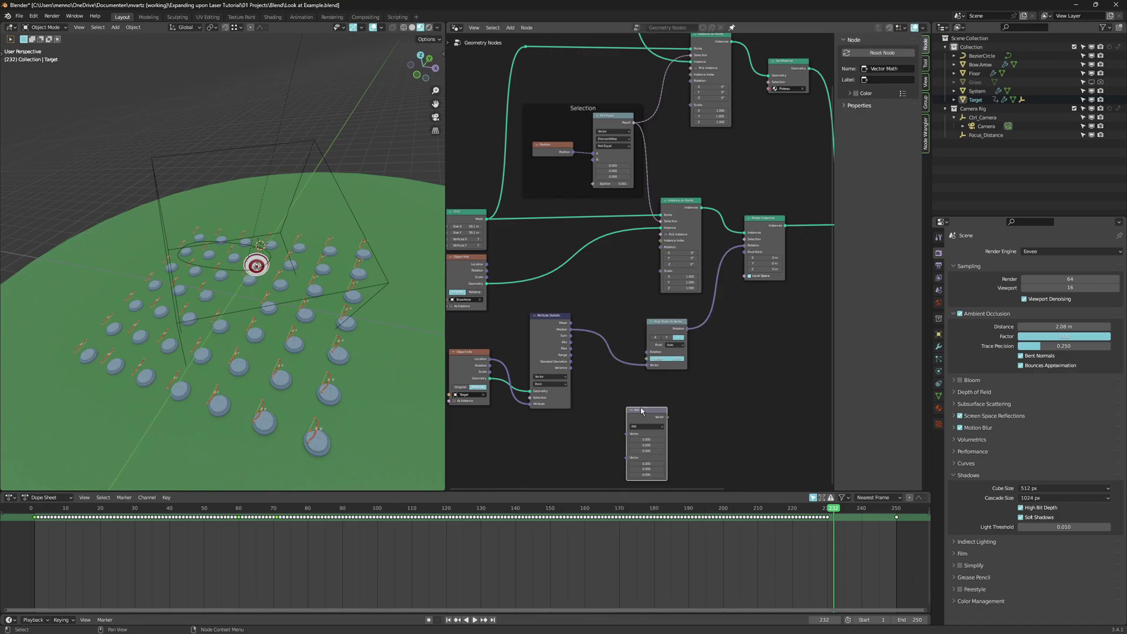
pyautogui.click(619, 345)
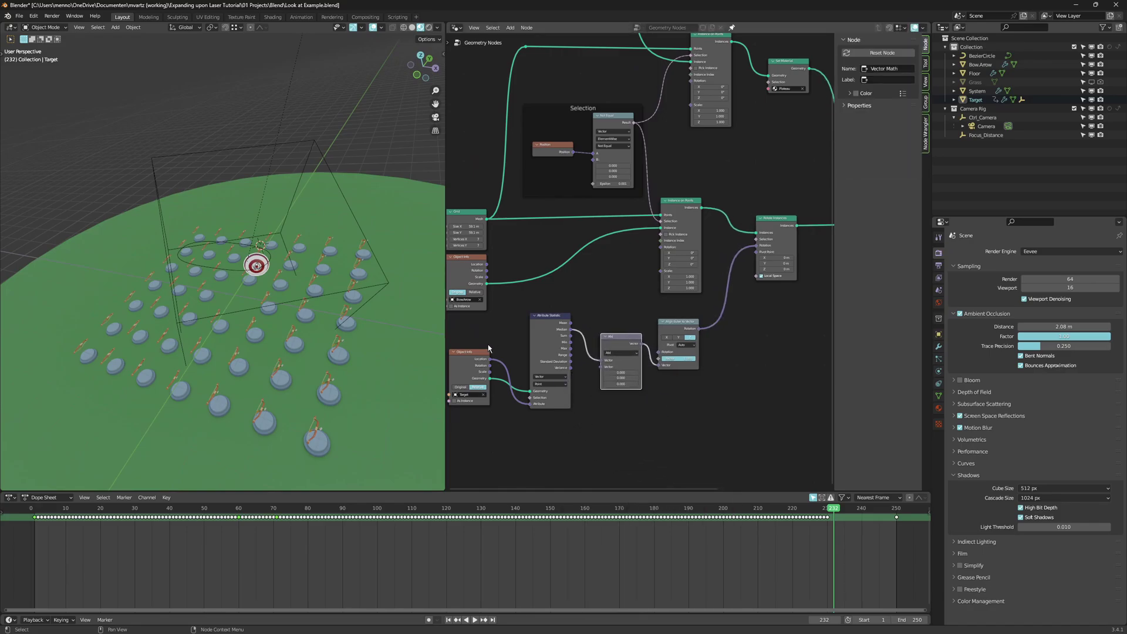
pyautogui.click(620, 353)
pyautogui.click(618, 367)
# Add a Position node below Attribute Statistic and link it into the Subtract node's second Vector input
pyautogui.hotkey('shift', 'a')
pyautogui.click(565, 428)
pyautogui.write('pos')
pyautogui.press('Return')
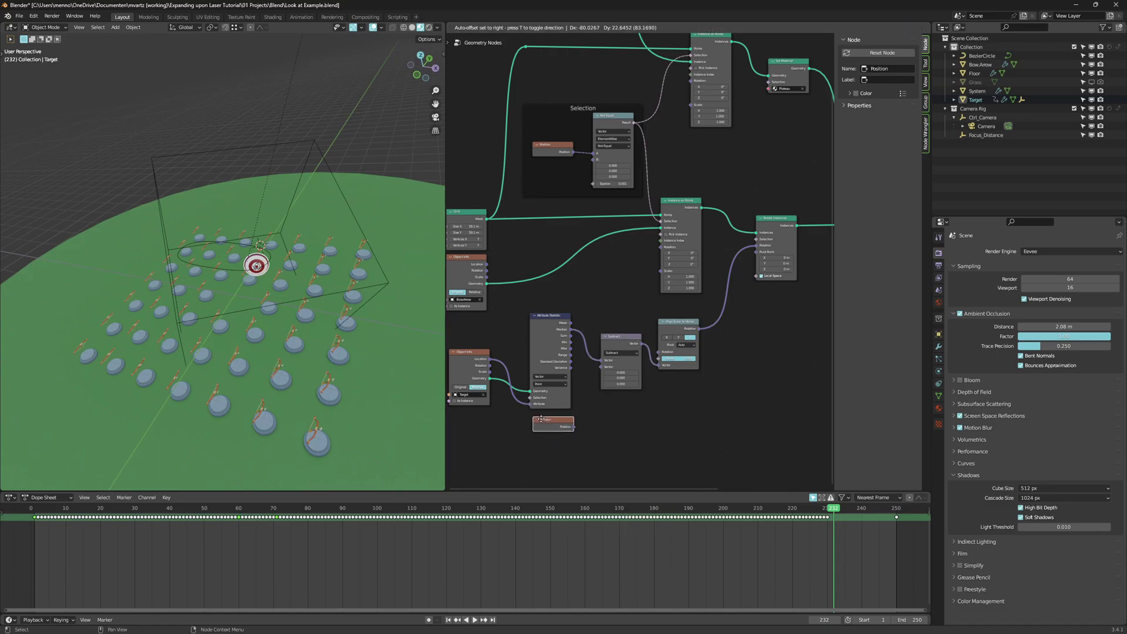
pyautogui.click(540, 419)
pyautogui.moveTo(572, 427); pyautogui.dragTo(603, 367)
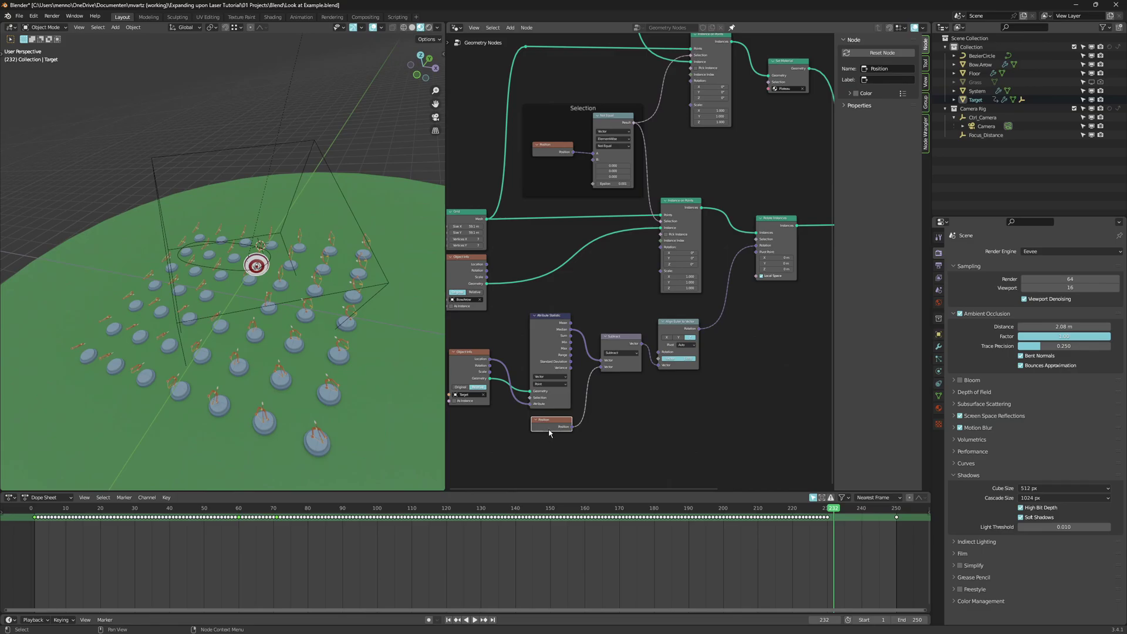
# Trial-move the Target object to examine how the bows aim at it, and cancel the move
pyautogui.click(259, 251)
pyautogui.click(257, 265)
pyautogui.press('g')
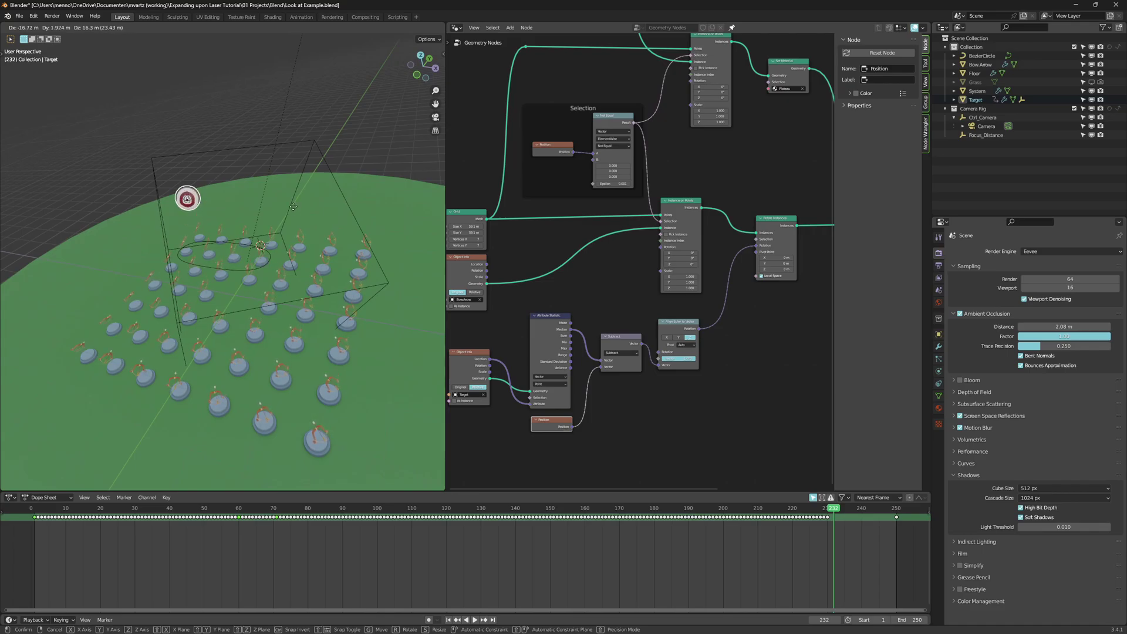
pyautogui.press('Escape')
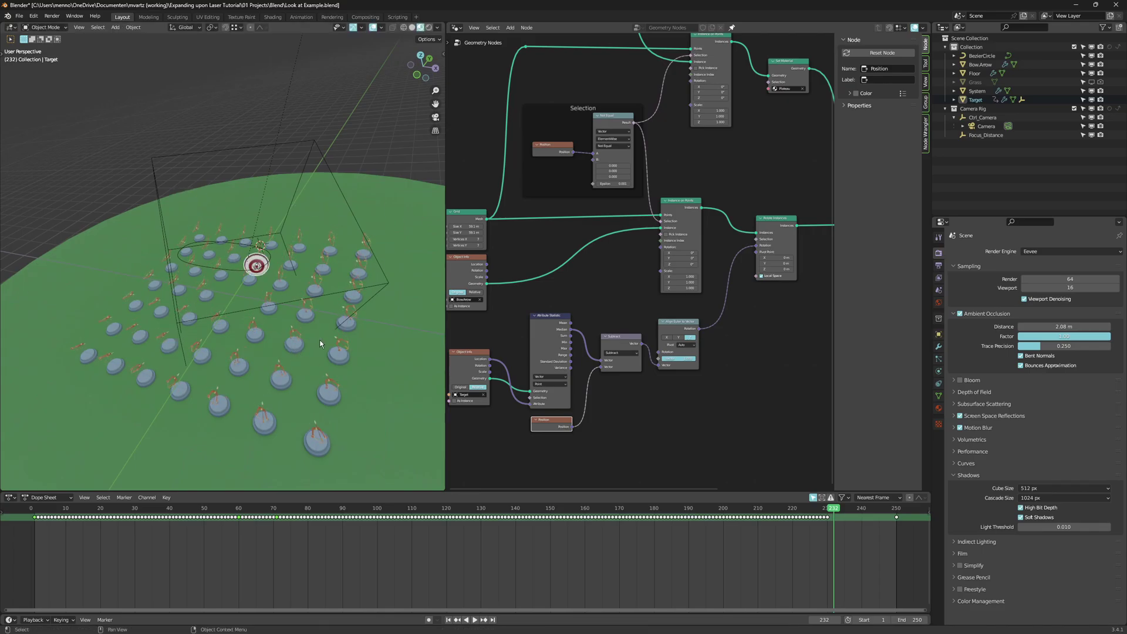